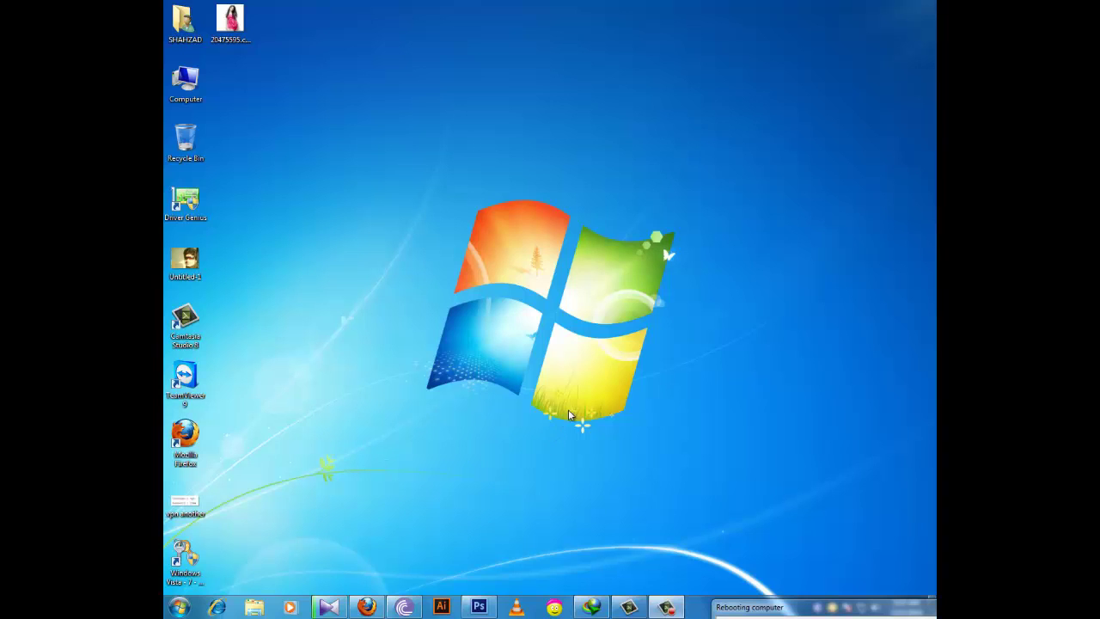
# Step: Bring Photoshop forward with the pink-dress photo and return to the full-image view
pyautogui.click(478, 607)
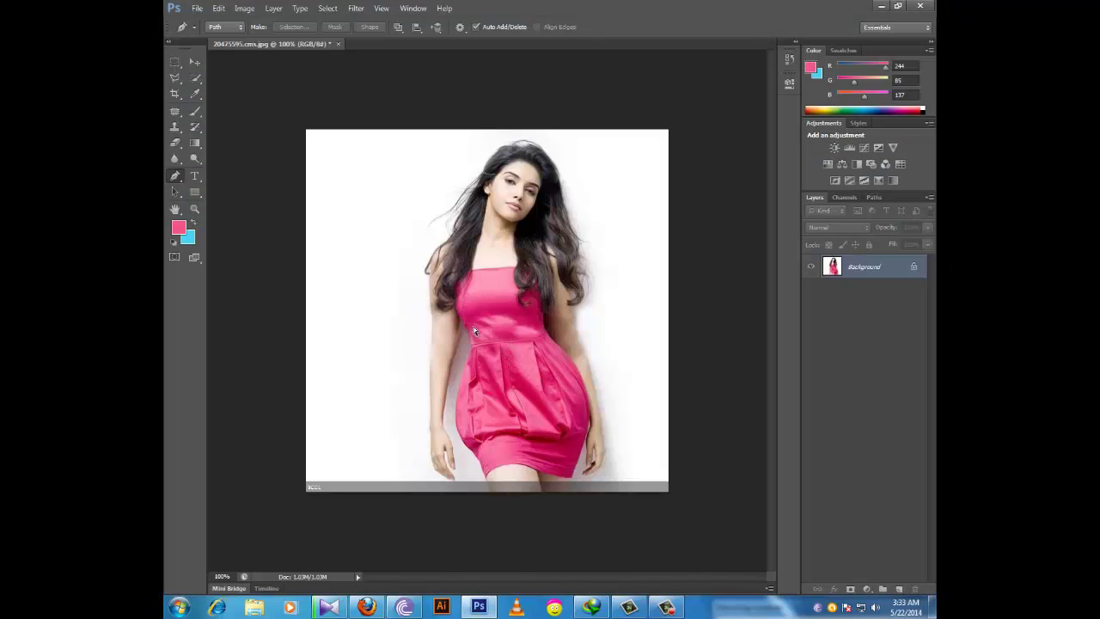
pyautogui.scroll(1, 474, 327)
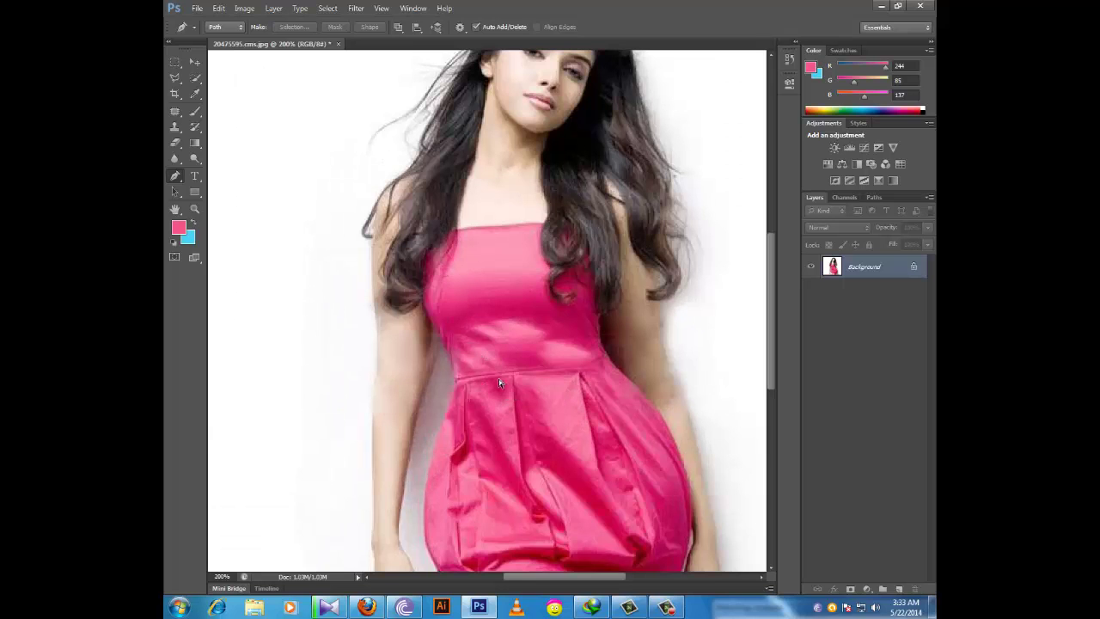
pyautogui.scroll(-1, 499, 379)
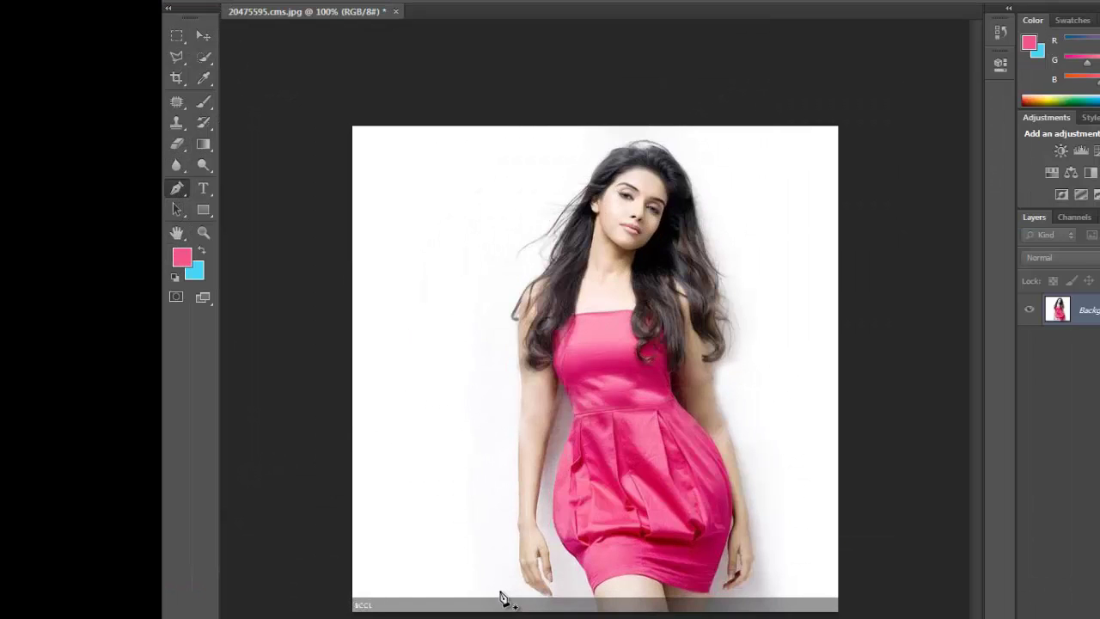
# Step: Place curved Pen anchors from the image bottom up to the waist, cancelling the download-manager popup
pyautogui.click(499, 590)
pyautogui.moveTo(774, 542); pyautogui.dragTo(770, 488)
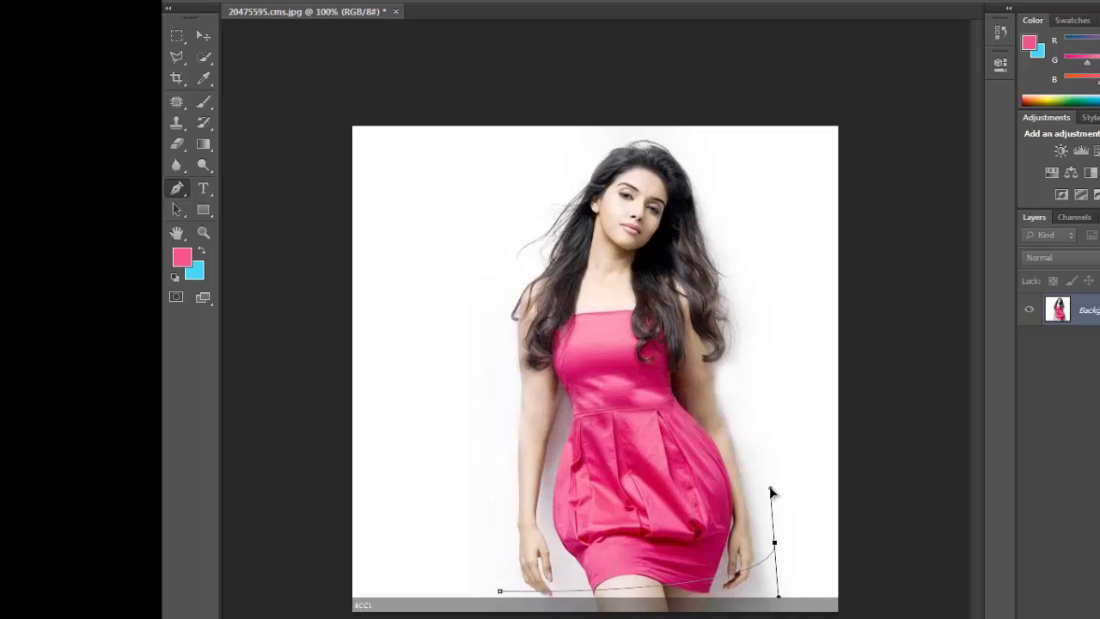
pyautogui.click(475, 475)
pyautogui.moveTo(475, 465); pyautogui.dragTo(472, 428)
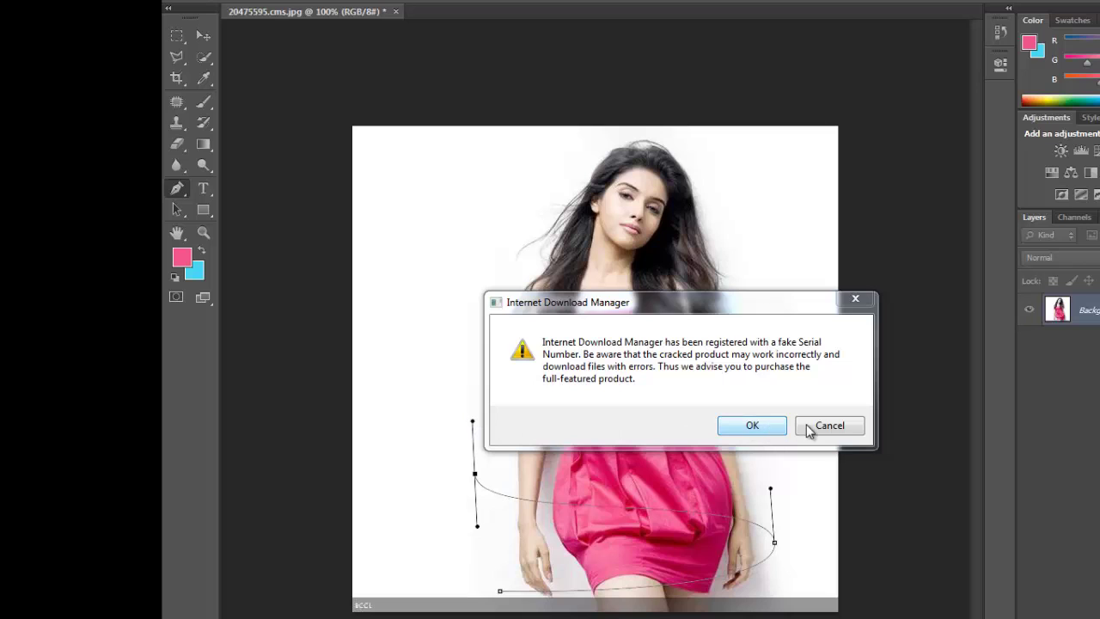
pyautogui.click(778, 427)
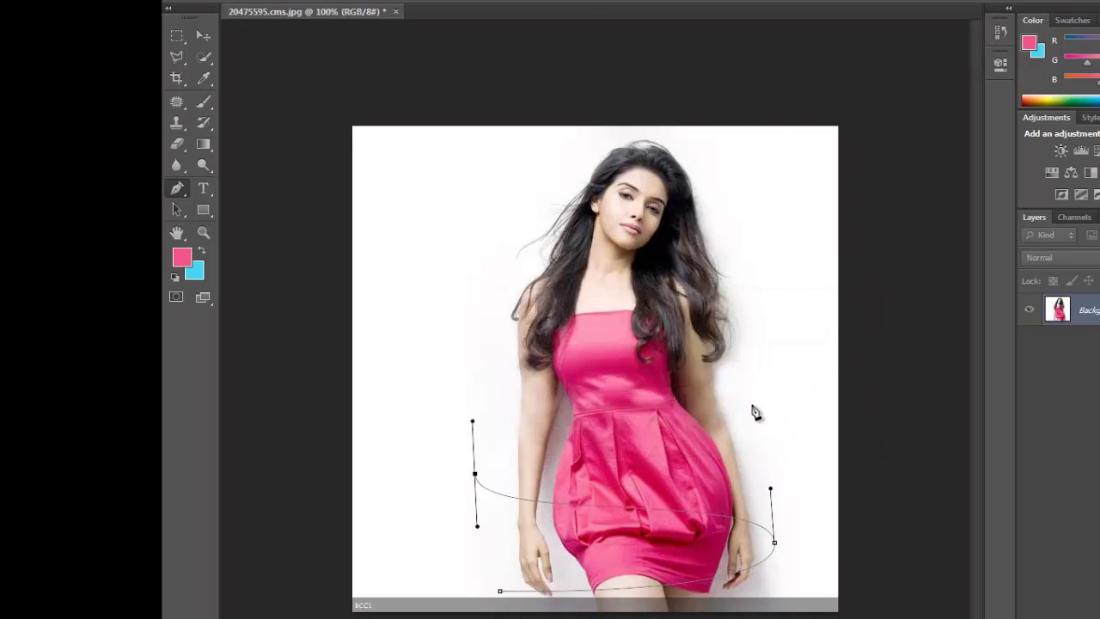
pyautogui.moveTo(745, 381); pyautogui.dragTo(746, 315)
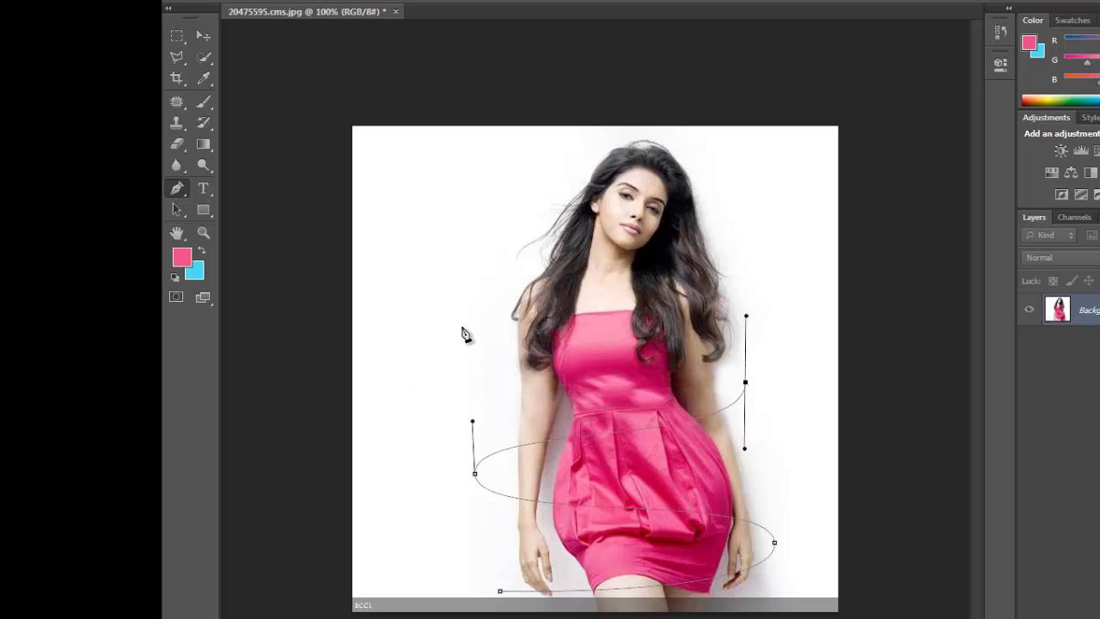
# Step: Add curved anchors alternating left and right at chest, shoulder, face and above the head
pyautogui.moveTo(462, 328)
pyautogui.mouseDown()
pyautogui.moveTo(481, 269)
pyautogui.moveTo(463, 256)
pyautogui.mouseUp()
pyautogui.moveTo(749, 230); pyautogui.dragTo(746, 188)
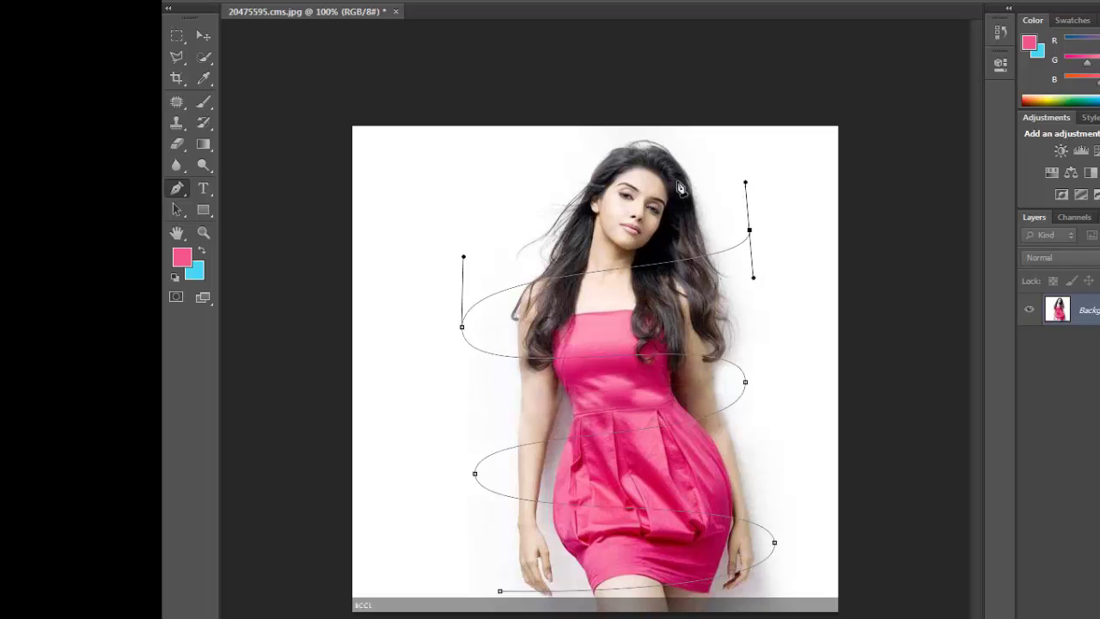
pyautogui.moveTo(487, 178); pyautogui.dragTo(485, 136)
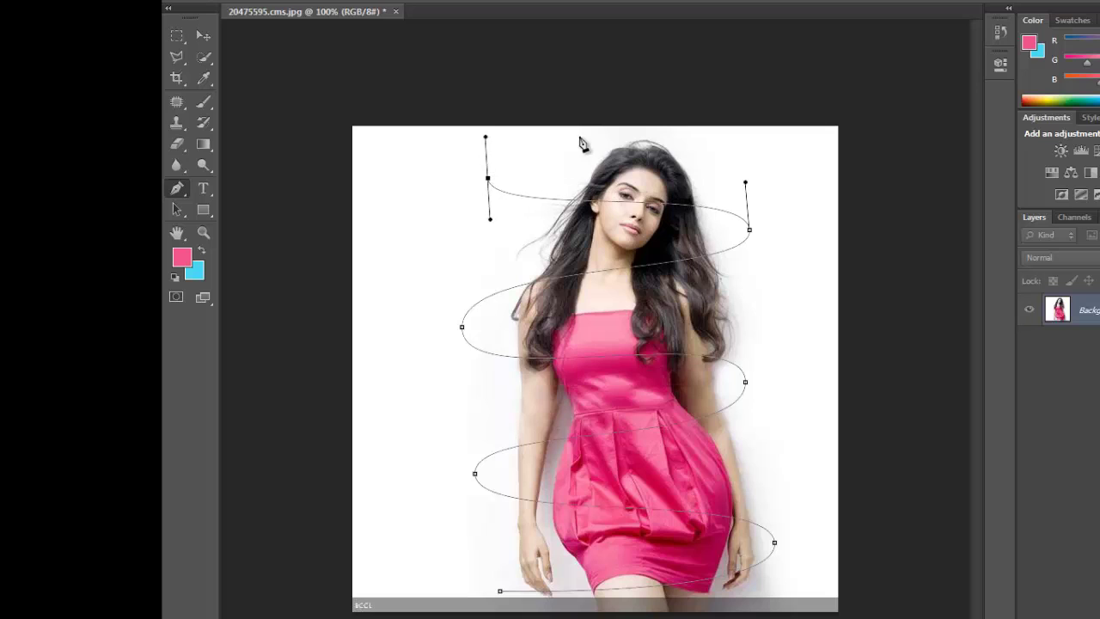
pyautogui.moveTo(717, 143)
pyautogui.mouseDown()
pyautogui.moveTo(721, 124)
pyautogui.moveTo(725, 179)
pyautogui.mouseUp()
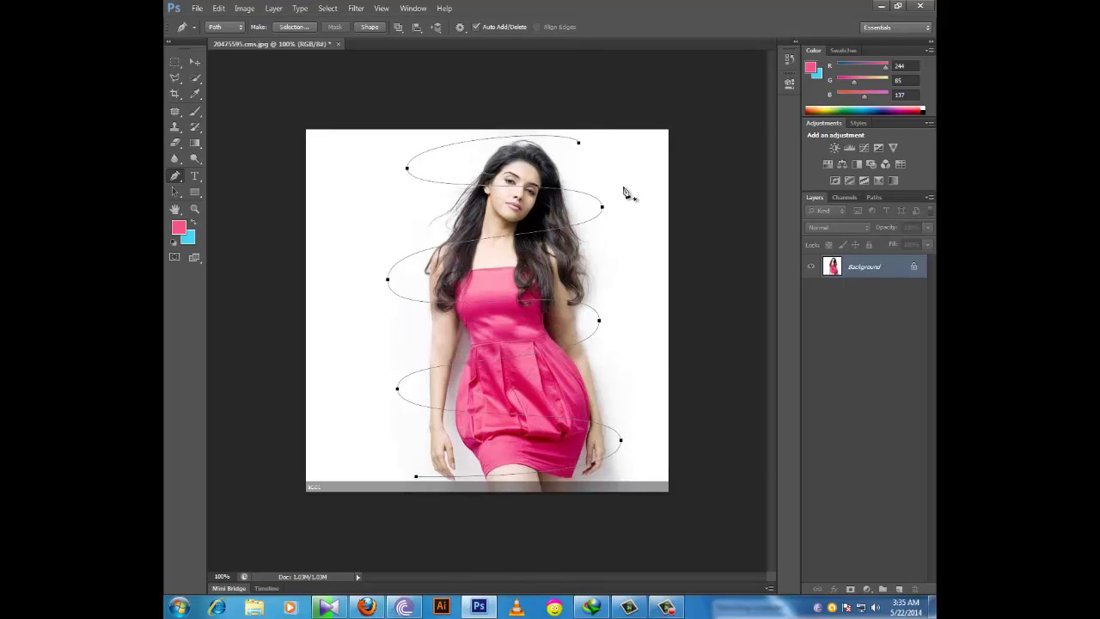
# Step: Set the path's Stroke Path tool to Brush
pyautogui.rightClick(486, 237)
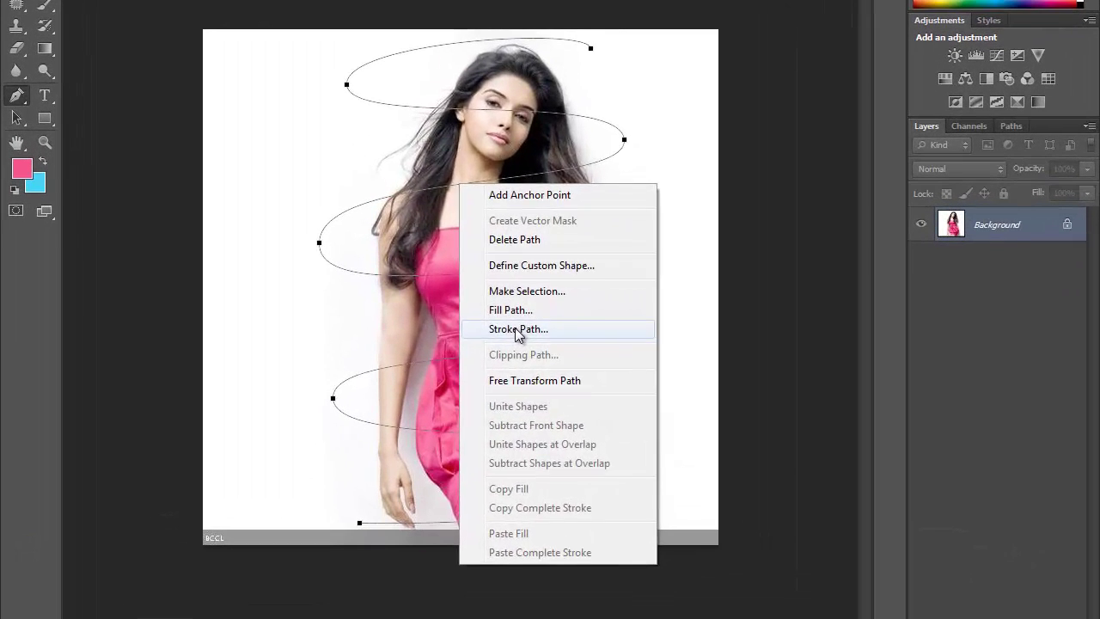
pyautogui.click(526, 339)
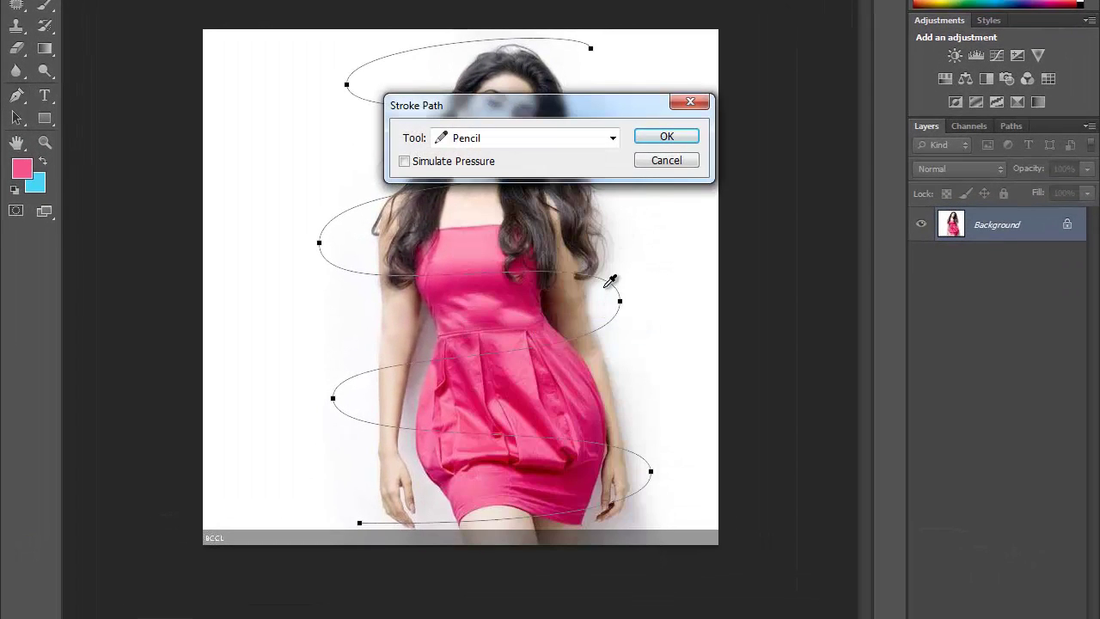
pyautogui.click(614, 139)
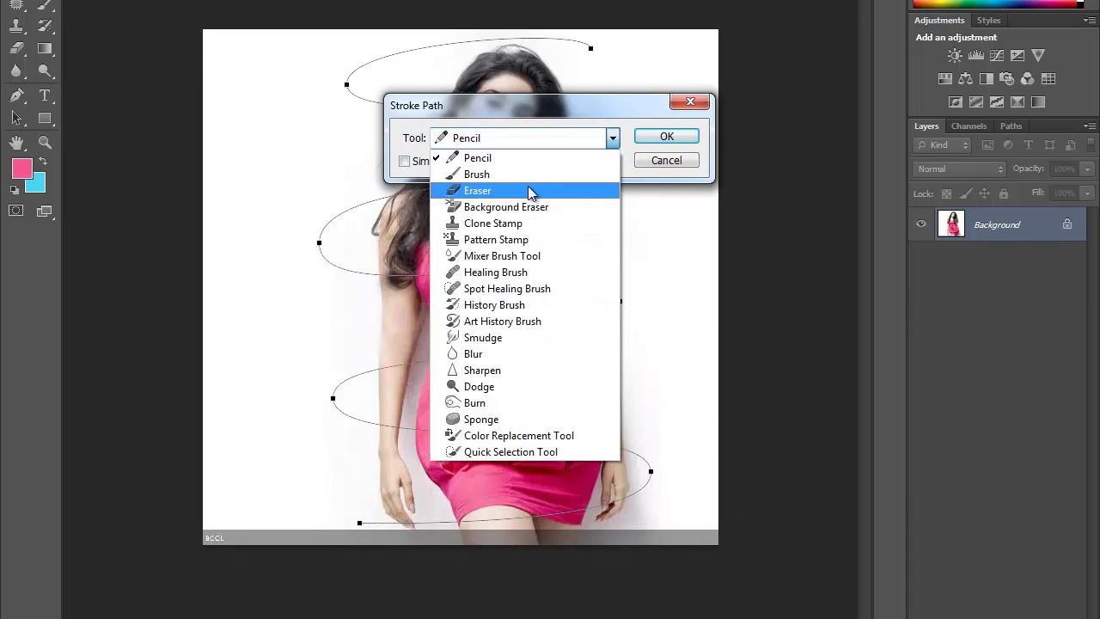
pyautogui.click(481, 171)
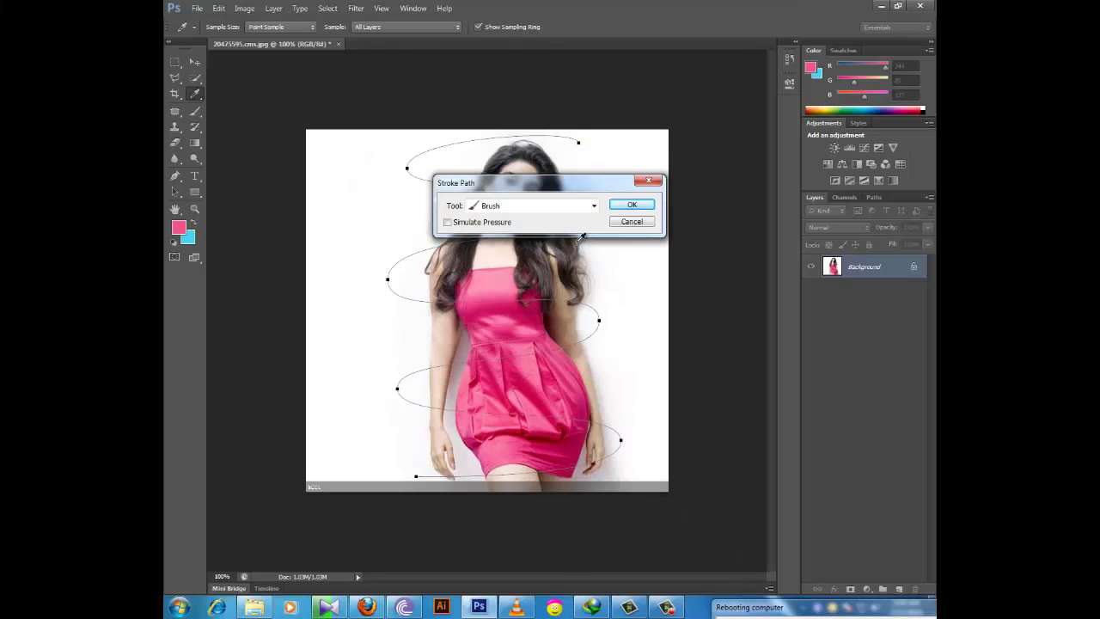
pyautogui.click(630, 205)
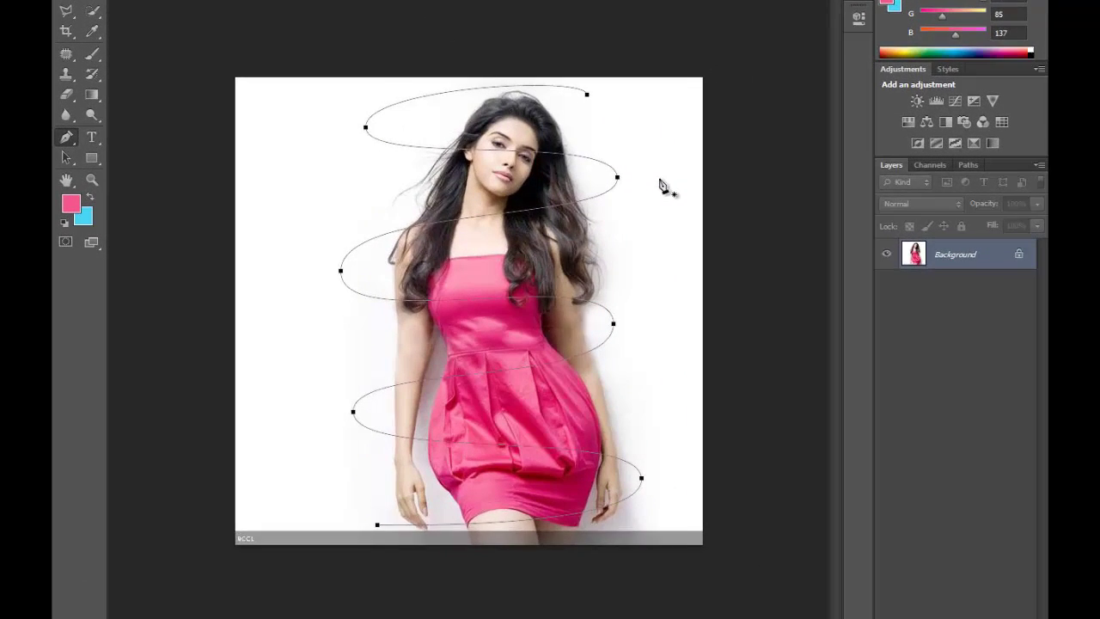
# Step: On a new Layer 1, stroke the path with a hard round brush at 100% flow
pyautogui.press('b')
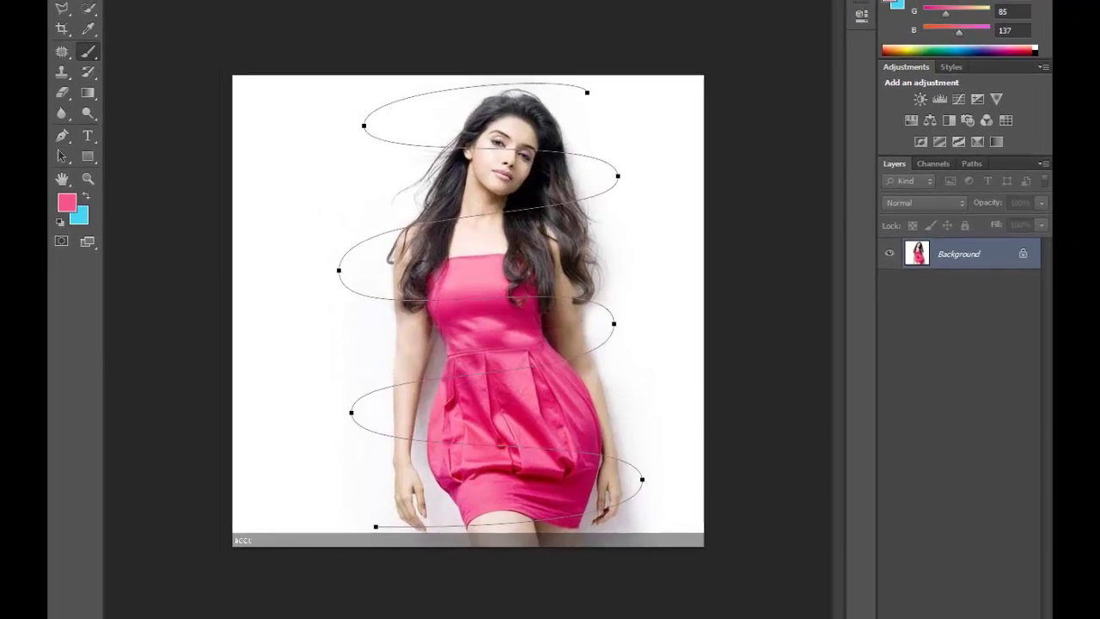
pyautogui.hotkey('ctrl', 'shift', 'alt', 'n')
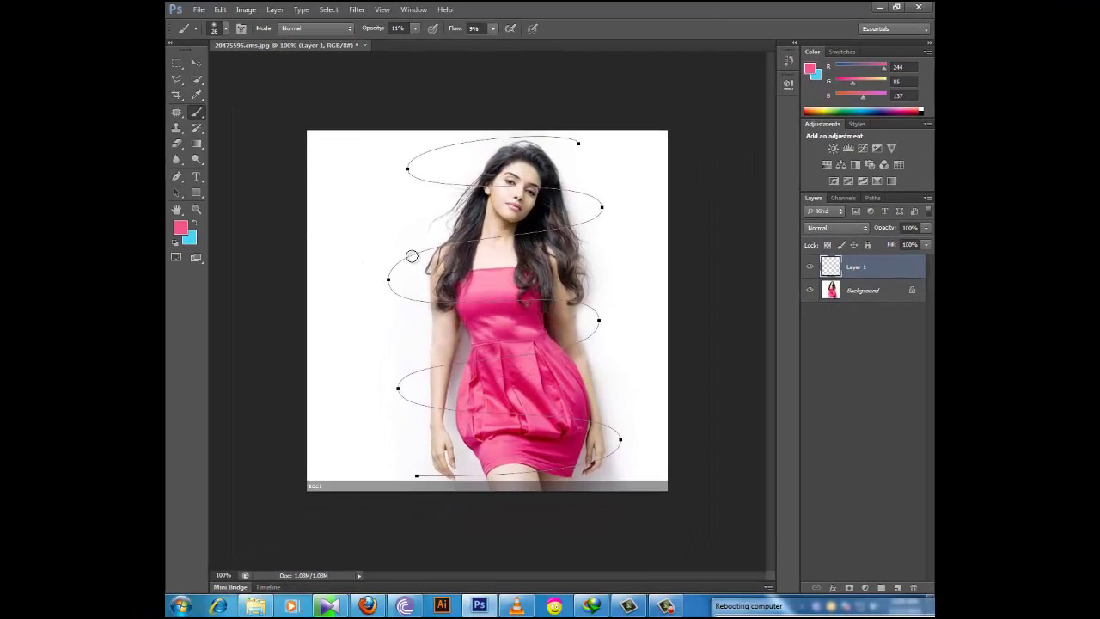
pyautogui.rightClick(412, 256)
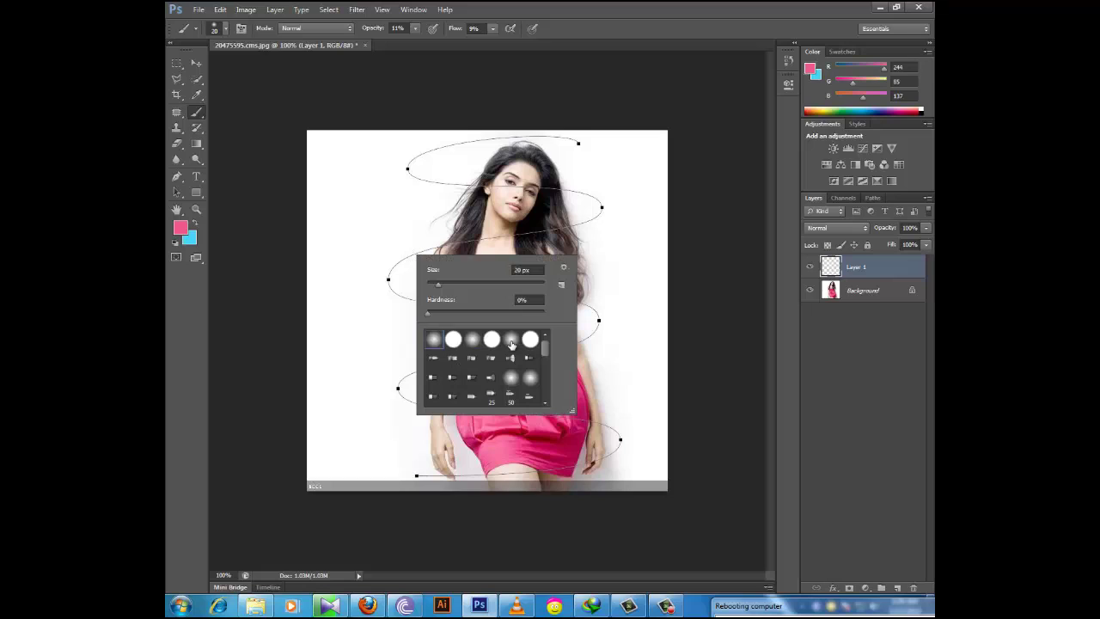
pyautogui.click(511, 338)
pyautogui.click(471, 339)
pyautogui.click(489, 339)
pyautogui.press('Return')
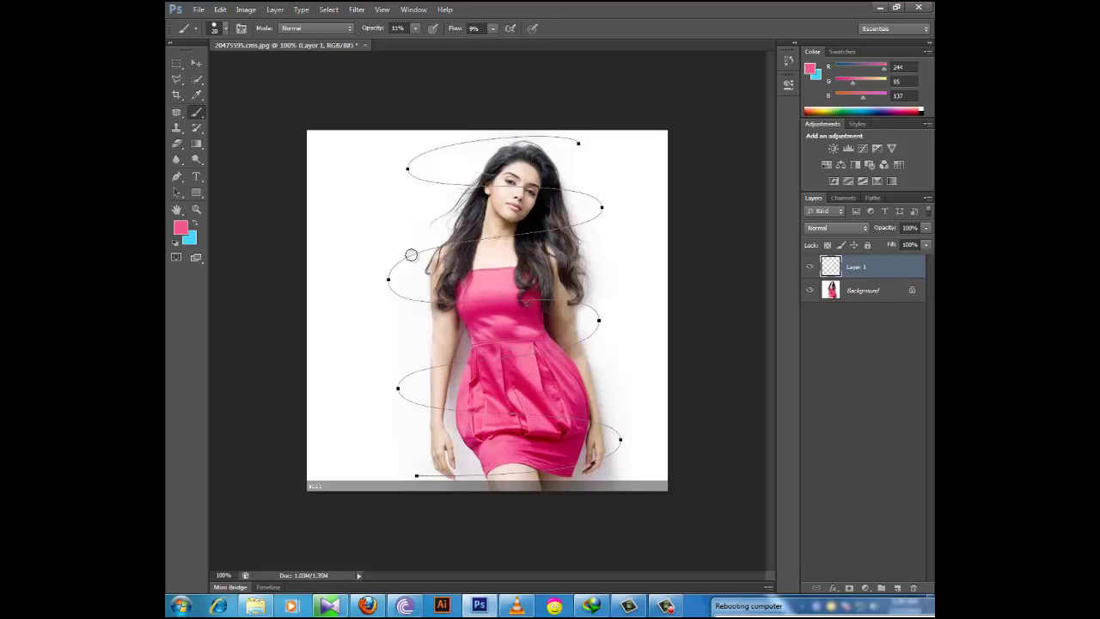
pyautogui.moveTo(496, 31); pyautogui.dragTo(591, 56)
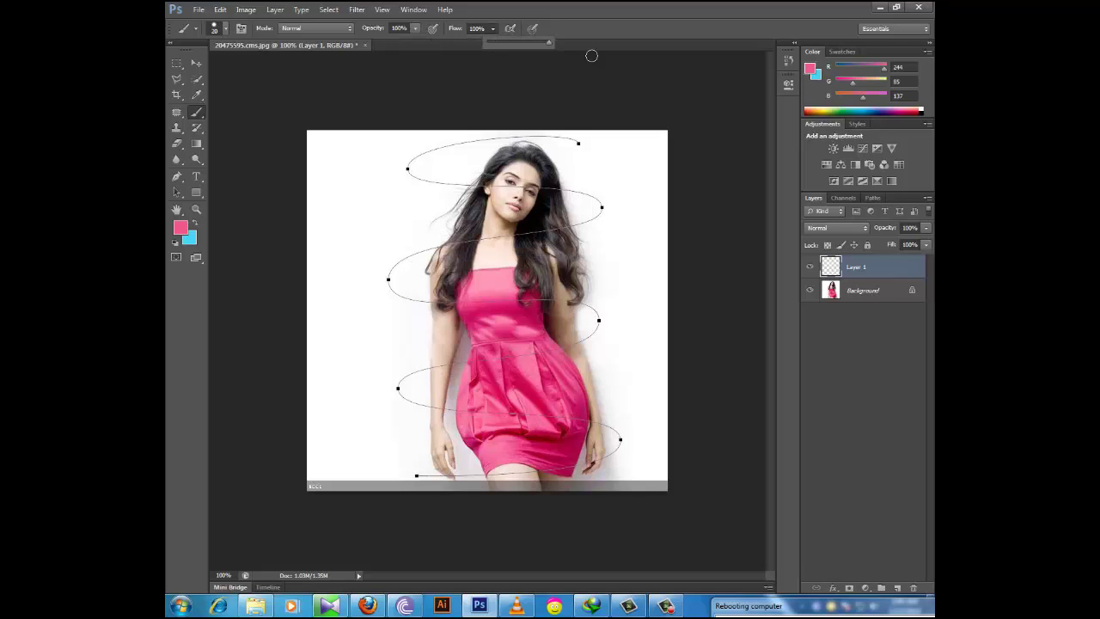
pyautogui.press('[')
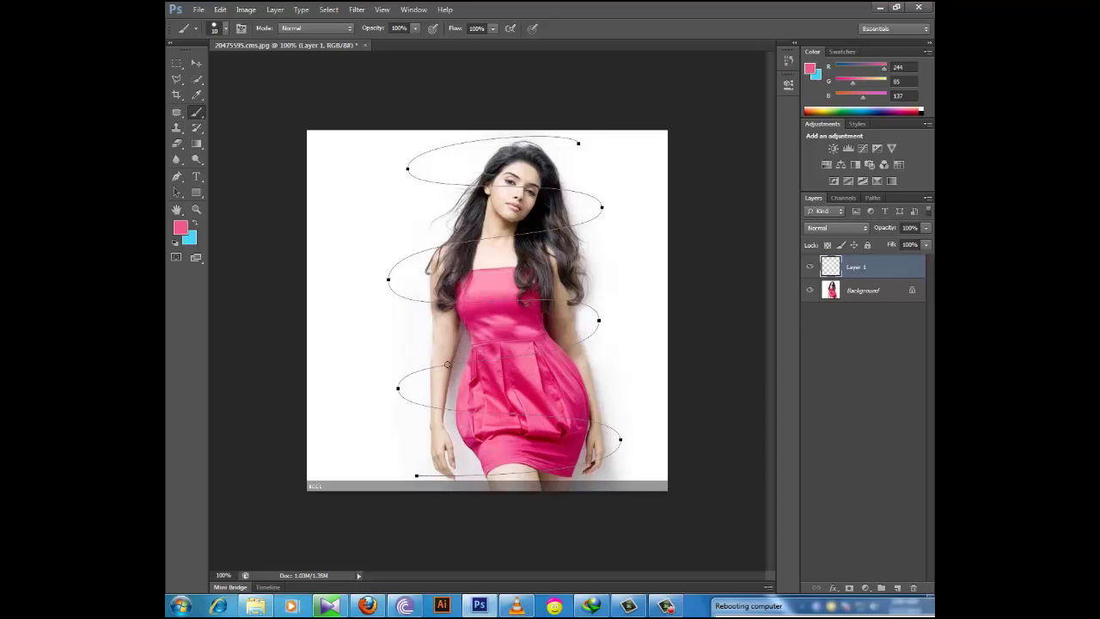
pyautogui.press('Return')
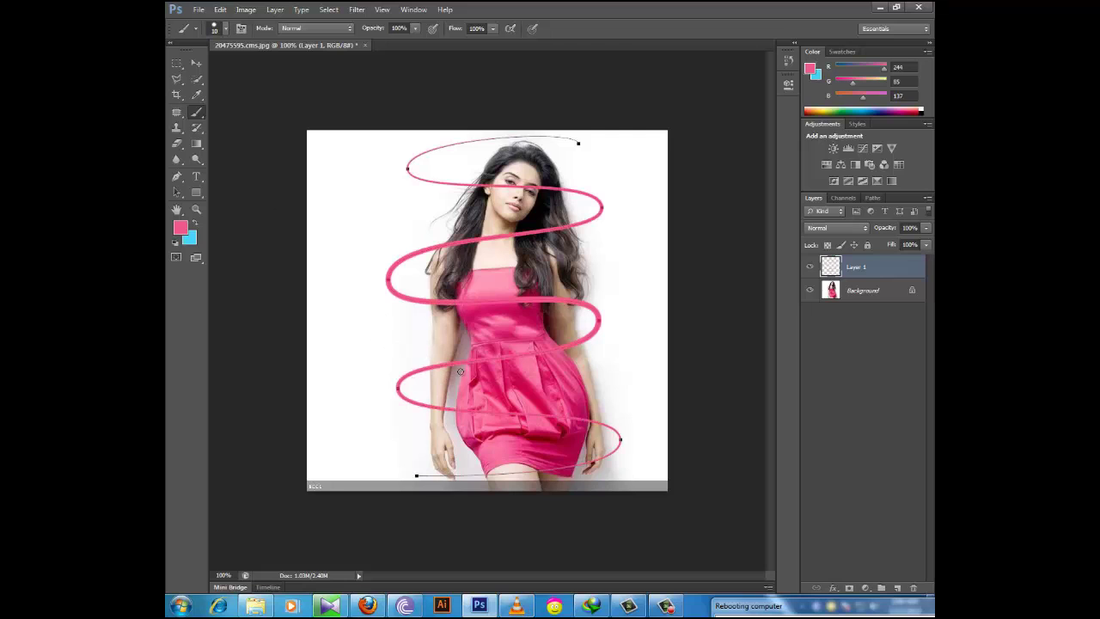
# Step: Enable Inner Glow on Layer 1 and set its glow colour to light blue
pyautogui.doubleClick(894, 266)
pyautogui.click(613, 219)
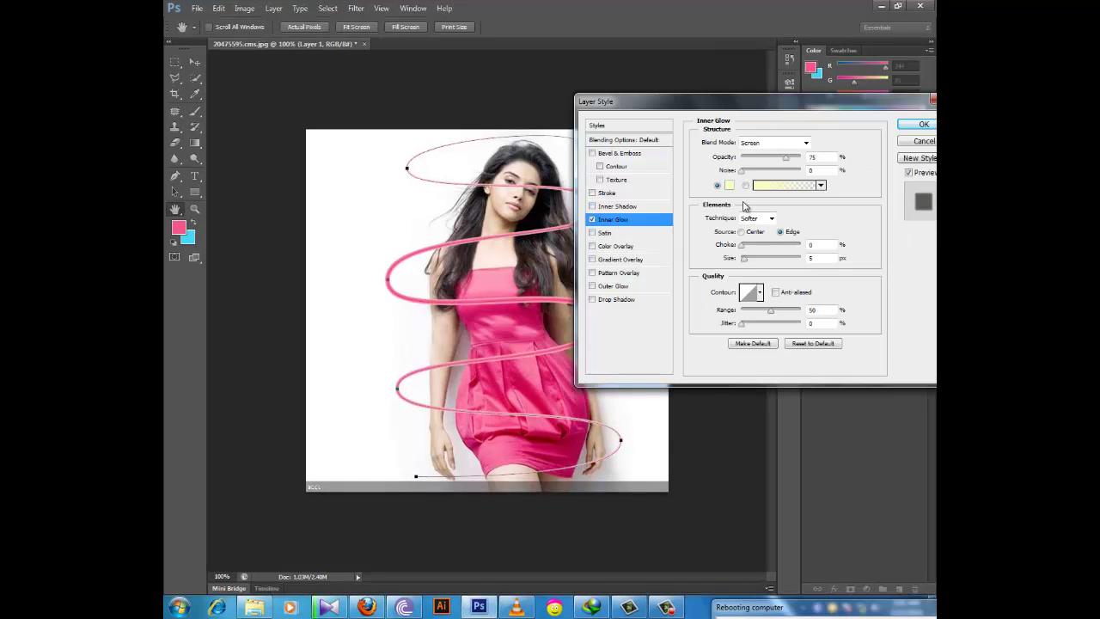
pyautogui.moveTo(755, 260)
pyautogui.mouseDown()
pyautogui.moveTo(745, 260)
pyautogui.moveTo(772, 248)
pyautogui.moveTo(749, 250)
pyautogui.mouseUp()
pyautogui.click(821, 185)
pyautogui.click(793, 185)
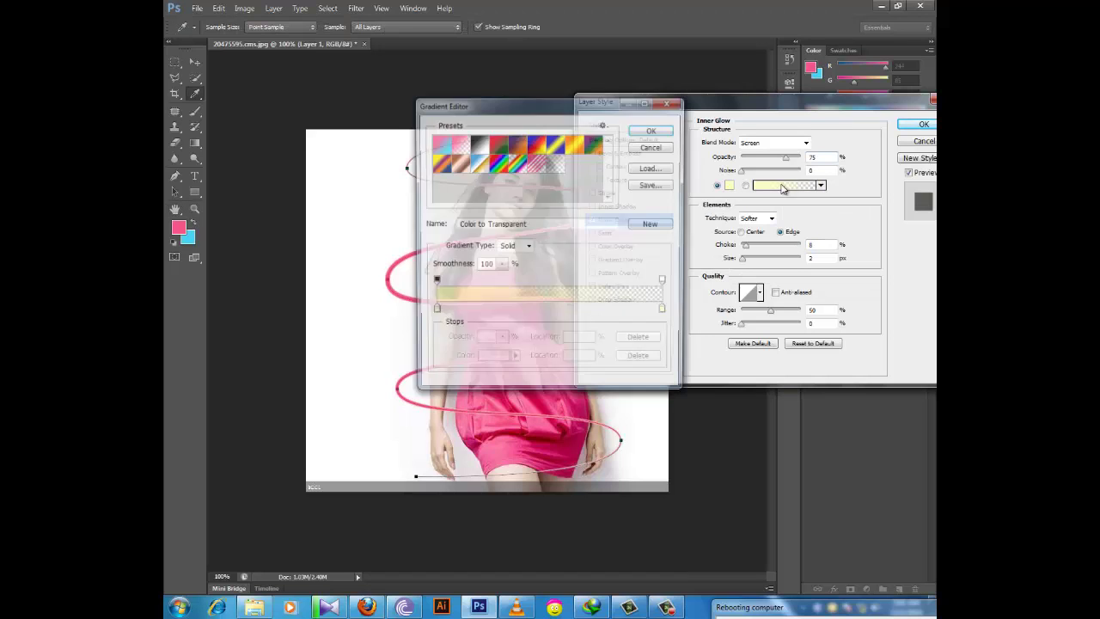
pyautogui.press('Escape')
pyautogui.click(729, 185)
pyautogui.moveTo(687, 356); pyautogui.dragTo(692, 437)
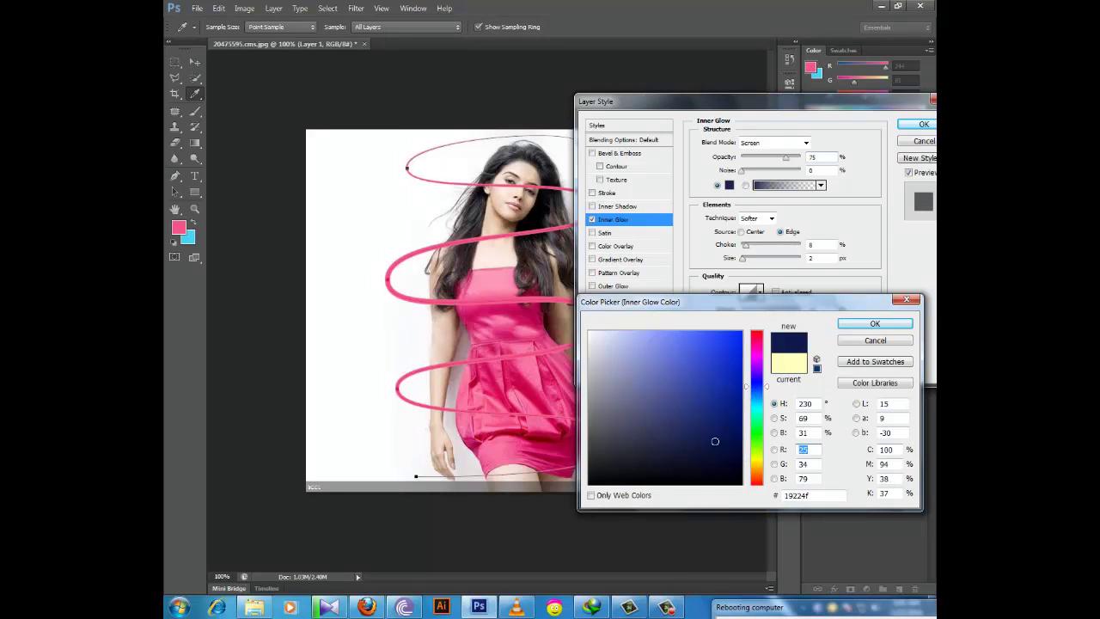
pyautogui.click(722, 428)
pyautogui.click(705, 352)
pyautogui.click(875, 323)
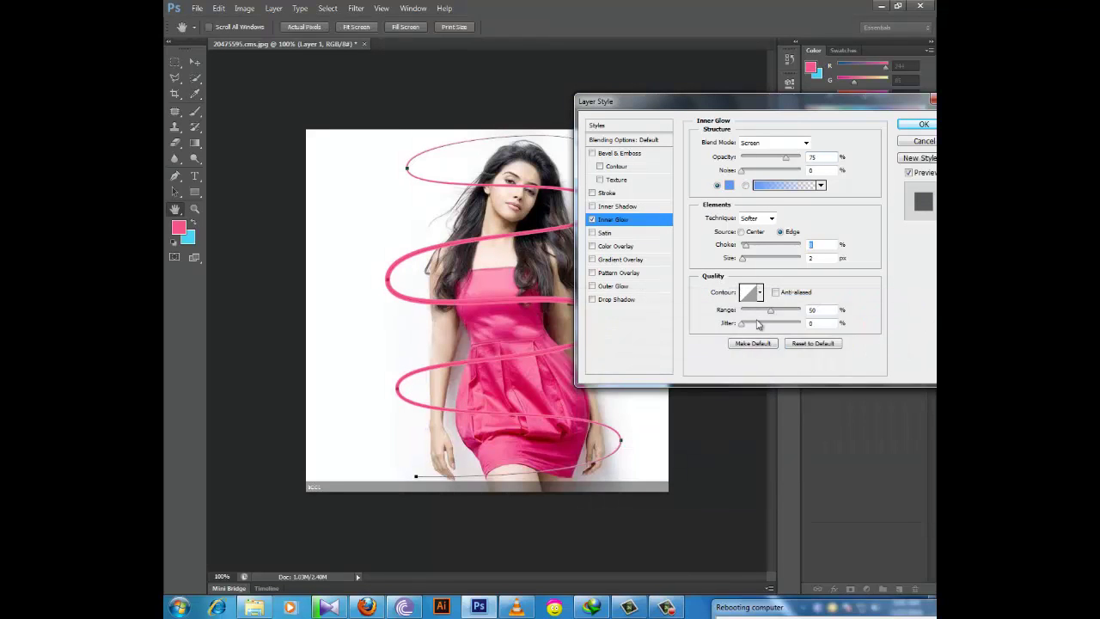
# Step: Adjust glow size and range 51, and set the glow blend mode to Pin Light
pyautogui.moveTo(771, 249)
pyautogui.mouseDown()
pyautogui.moveTo(742, 249)
pyautogui.moveTo(746, 258)
pyautogui.mouseUp()
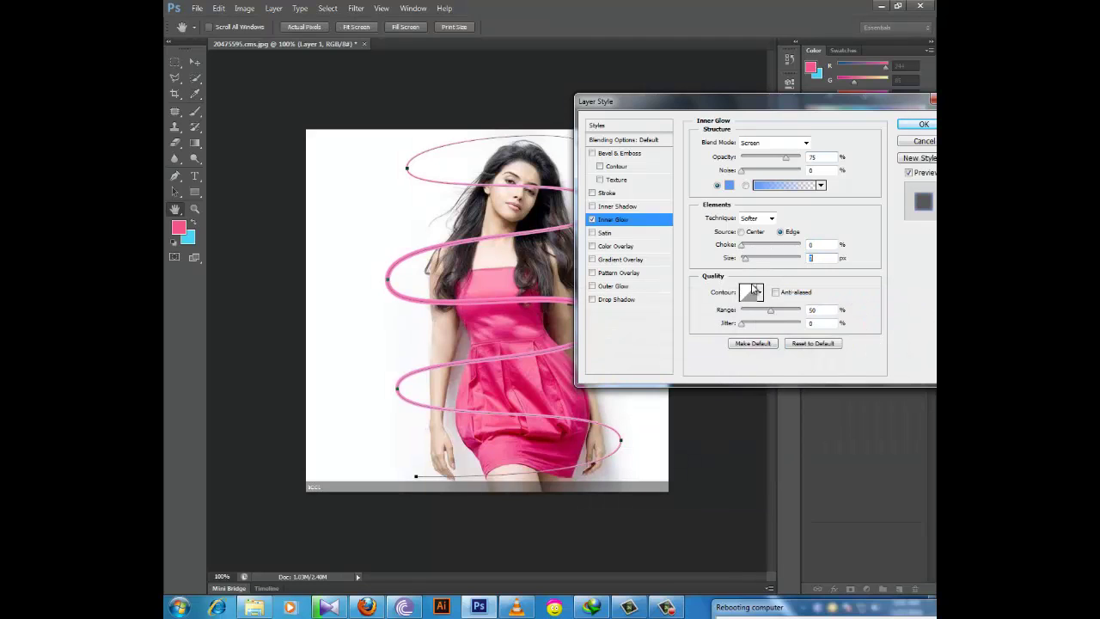
pyautogui.moveTo(770, 311); pyautogui.dragTo(770, 311)
pyautogui.click(743, 171)
pyautogui.moveTo(785, 160); pyautogui.dragTo(793, 160)
pyautogui.hotkey('shift', 'Tab')
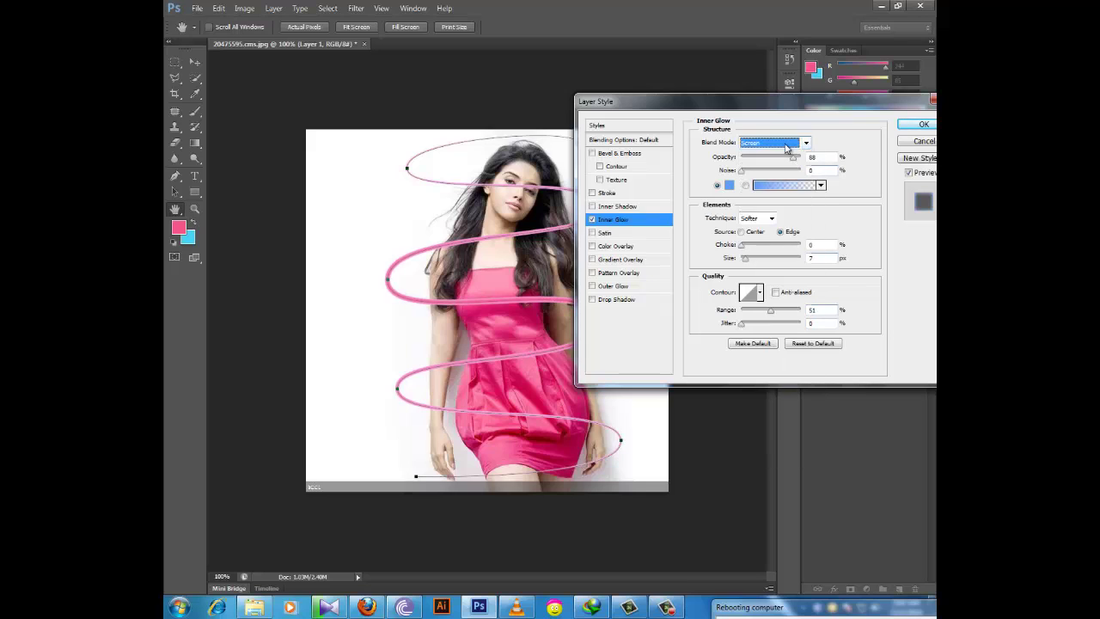
pyautogui.press('Down')
pyautogui.press('Down')
pyautogui.press('Down')
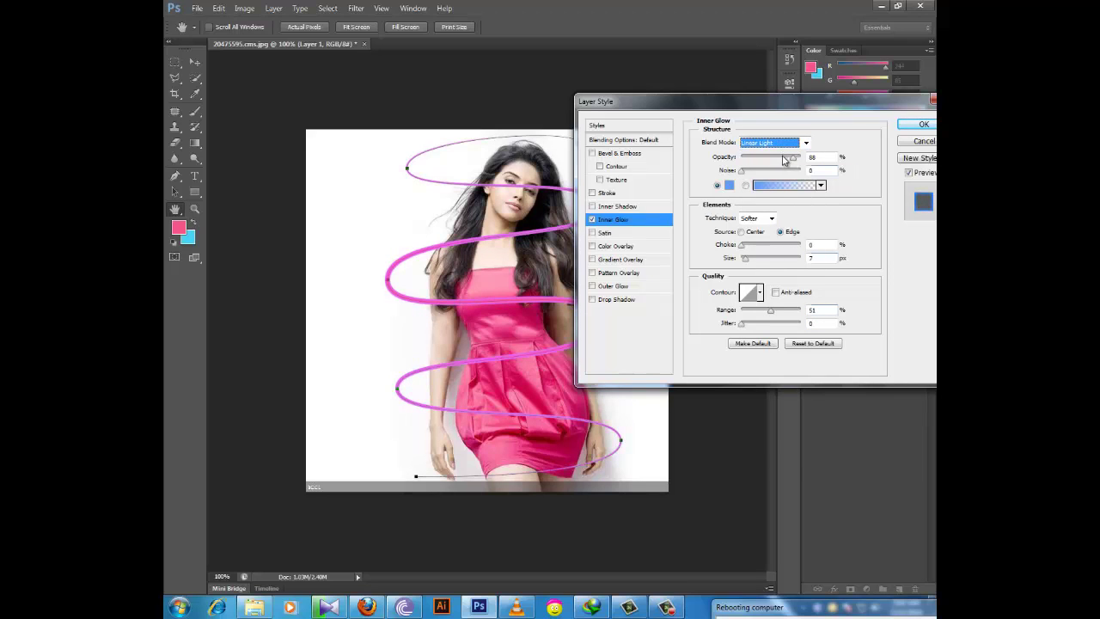
pyautogui.press('Down')
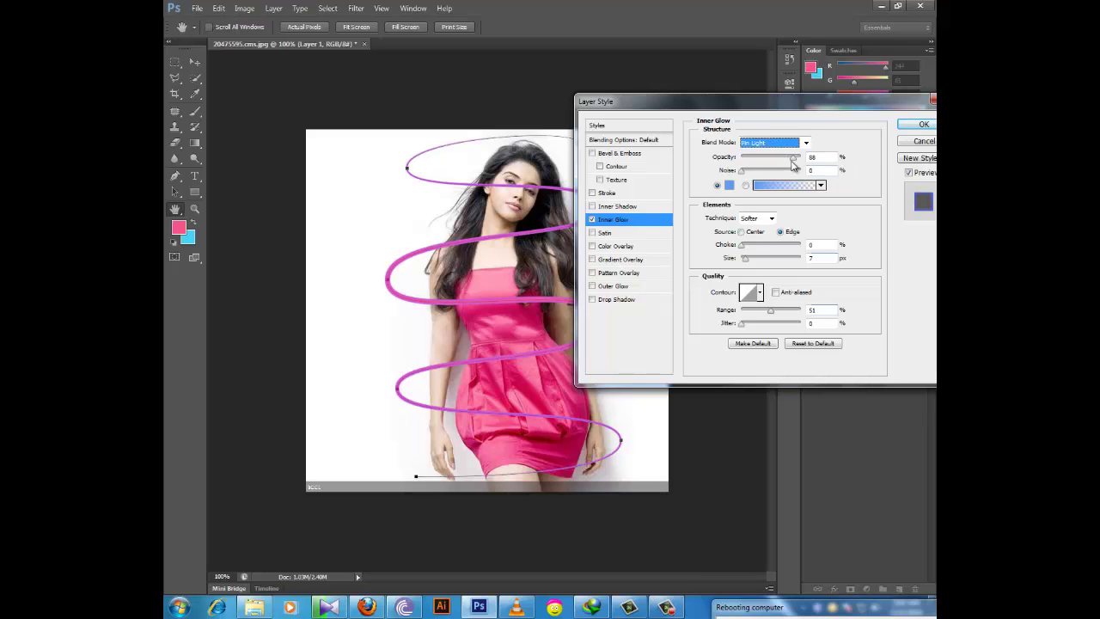
# Step: Raise glow opacity to 100, reset choke to 0 with Edge source, and apply
pyautogui.moveTo(793, 162); pyautogui.dragTo(823, 163)
pyautogui.moveTo(747, 249); pyautogui.dragTo(754, 249)
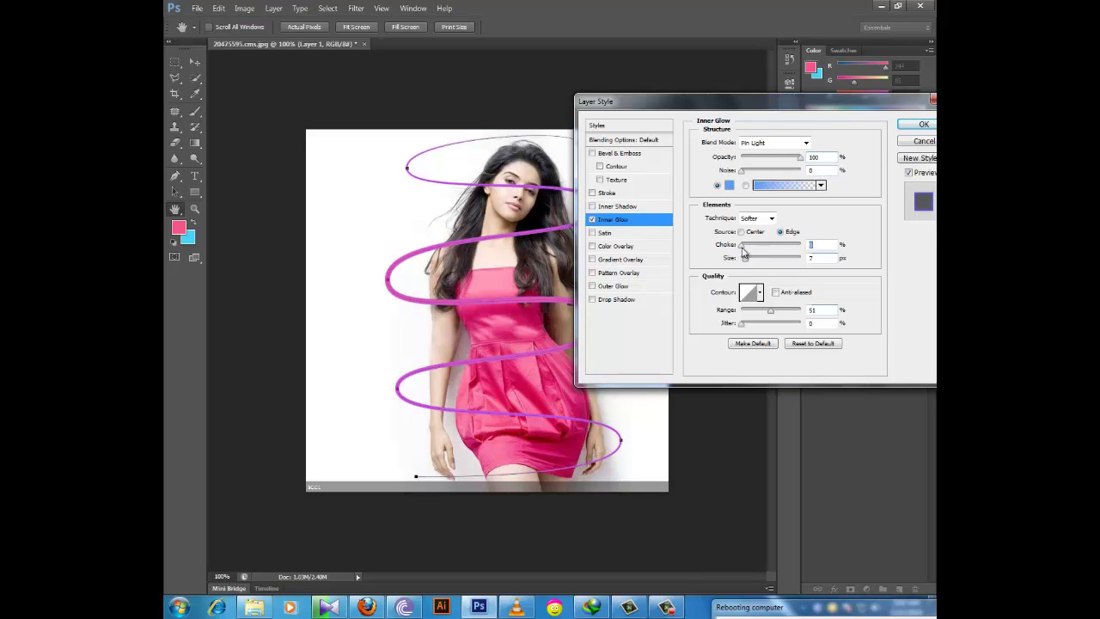
pyautogui.click(742, 233)
pyautogui.moveTo(744, 246); pyautogui.dragTo(740, 262)
pyautogui.click(781, 232)
pyautogui.moveTo(772, 315)
pyautogui.mouseDown()
pyautogui.moveTo(763, 311)
pyautogui.moveTo(763, 325)
pyautogui.mouseUp()
pyautogui.click(922, 123)
# Step: Erase the spiral where it crosses the body and the lower dress
pyautogui.press('e')
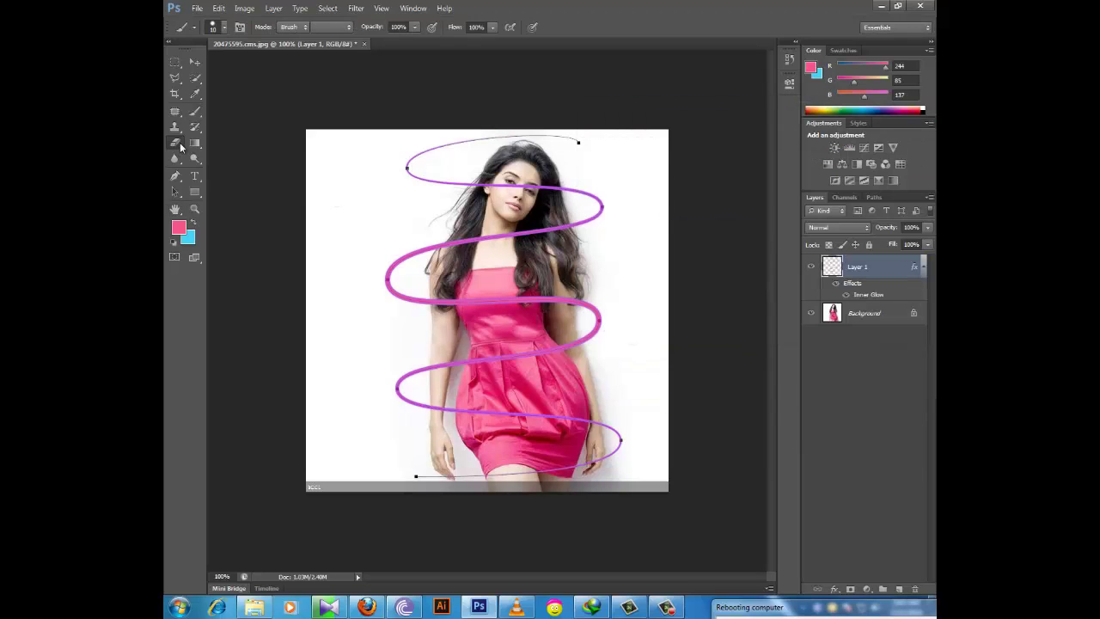
pyautogui.rightClick(488, 189)
pyautogui.press('Return')
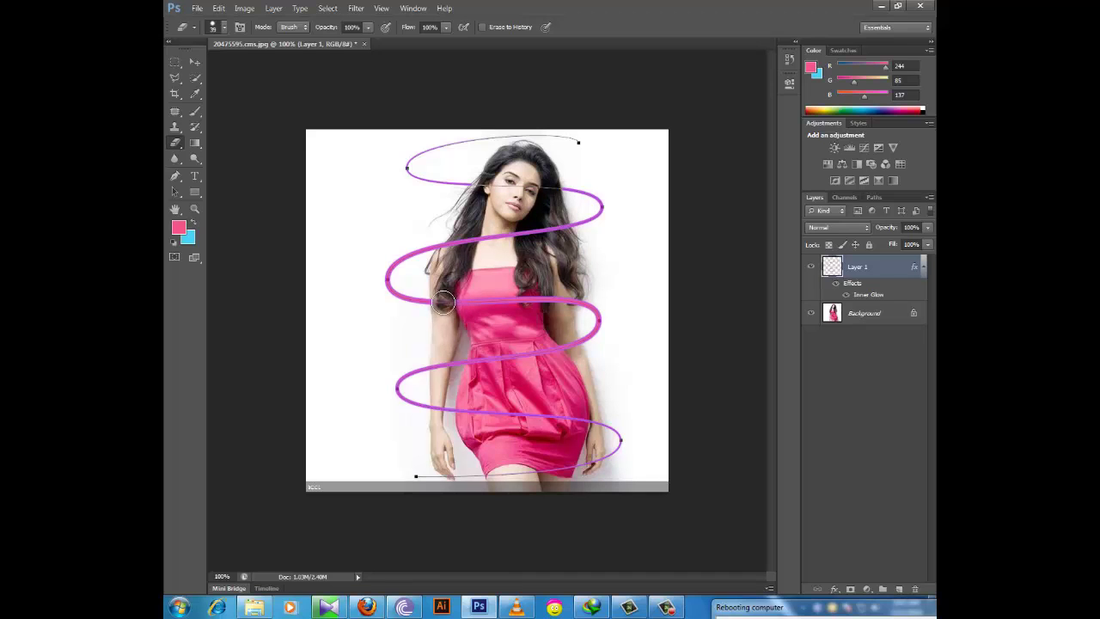
pyautogui.moveTo(443, 301); pyautogui.dragTo(569, 301)
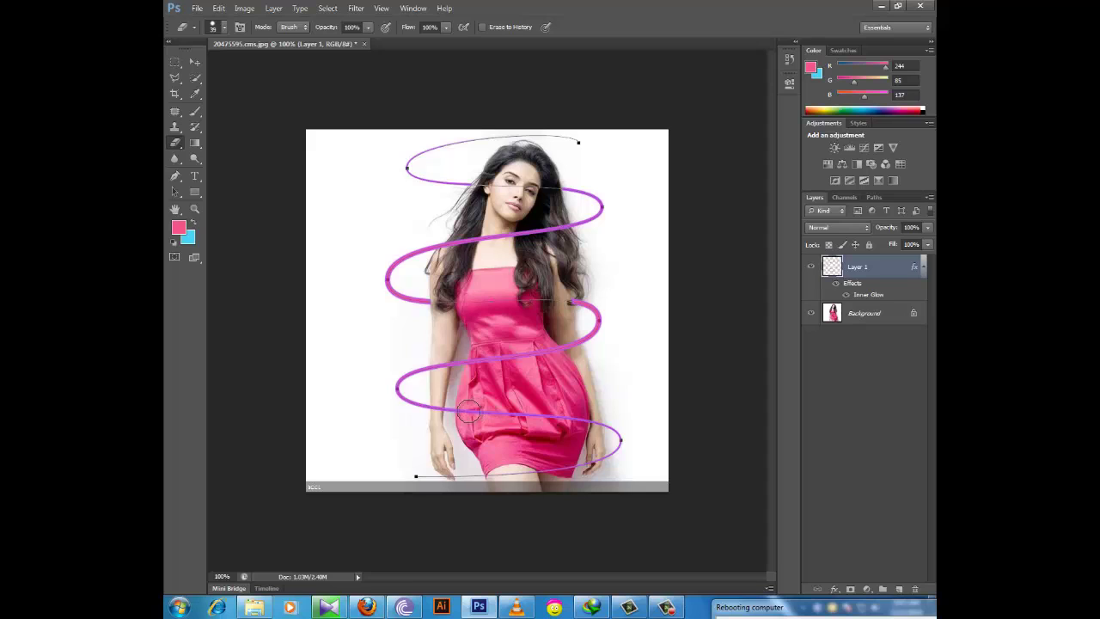
pyautogui.moveTo(468, 412); pyautogui.dragTo(575, 419)
pyautogui.press('p')
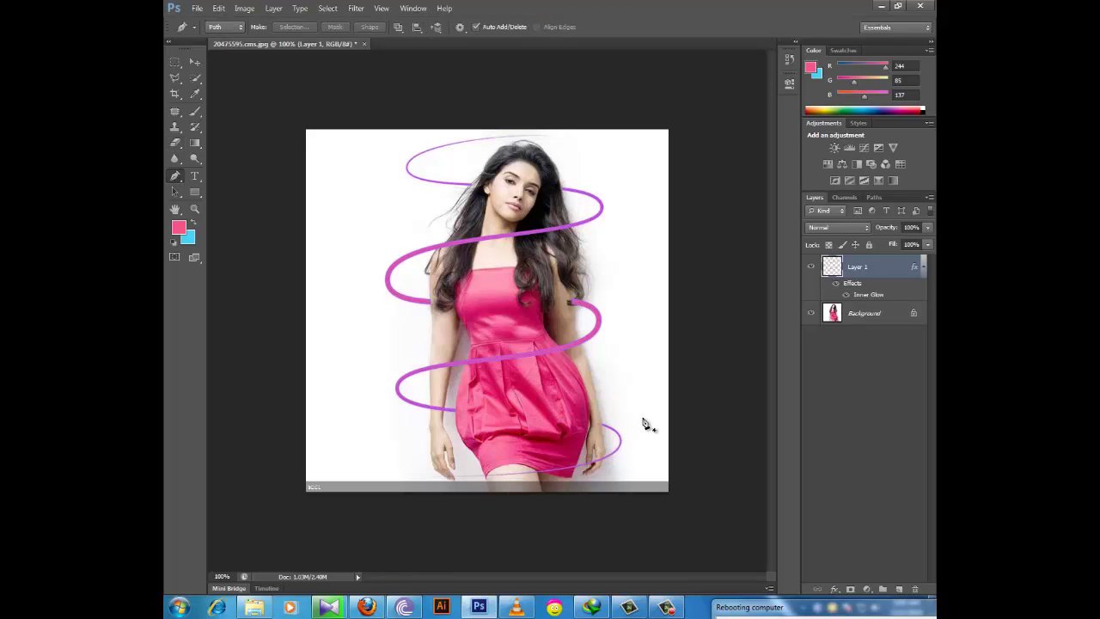
pyautogui.click(834, 590)
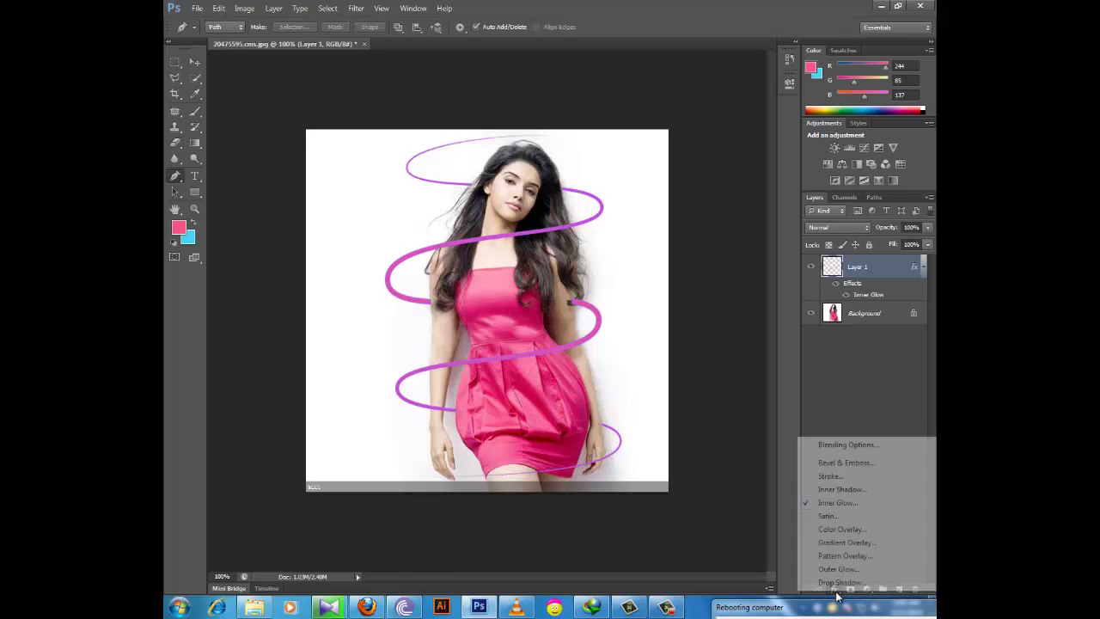
pyautogui.click(848, 445)
pyautogui.click(903, 116)
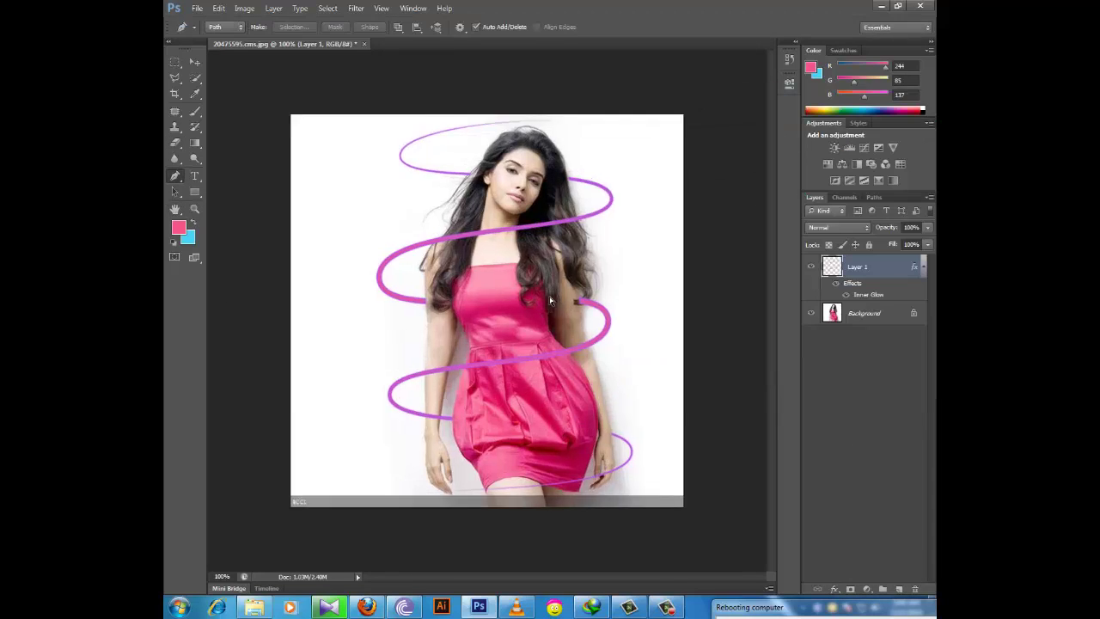
# Step: Erase the spiral over the left arm at 200% zoom, then add empty Layer 2
pyautogui.hotkey('ctrl', '+')
pyautogui.scroll(-2, 361, 273)
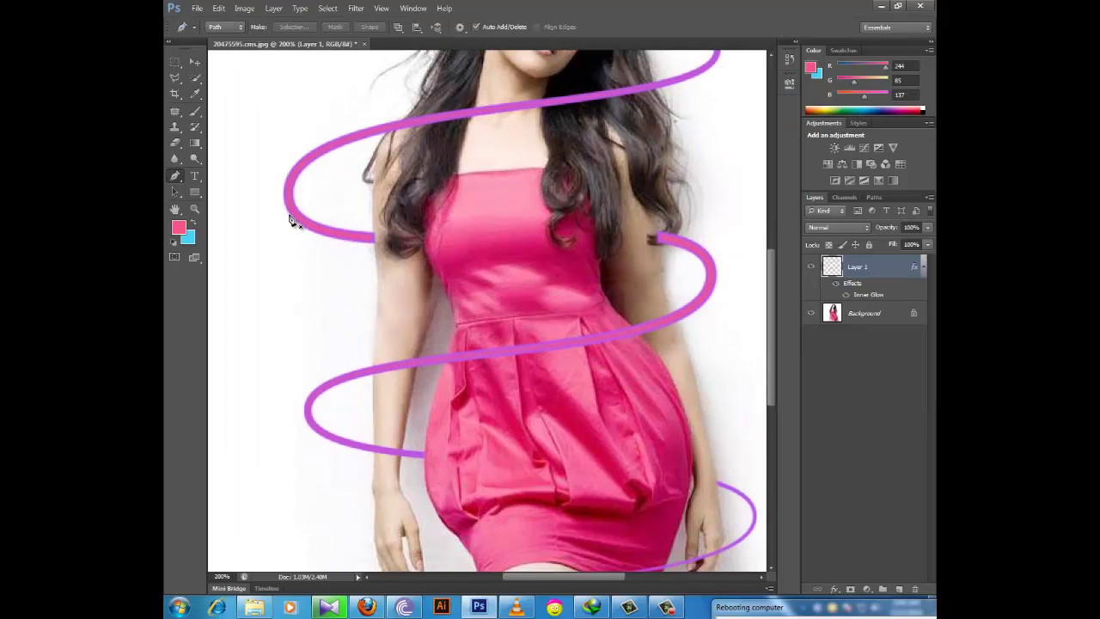
pyautogui.press('e')
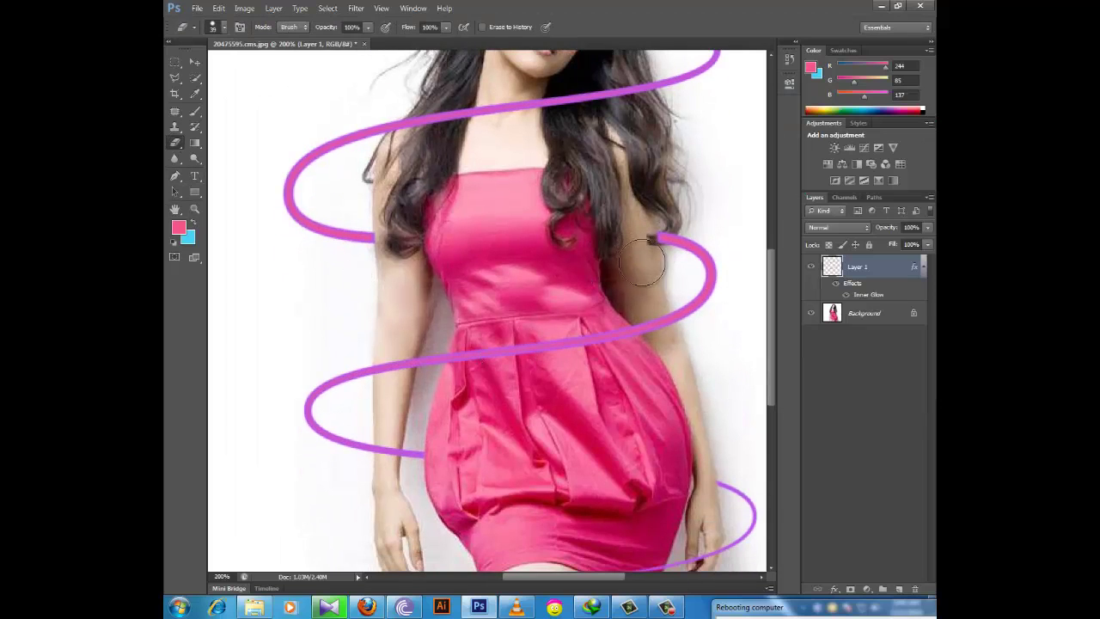
pyautogui.click(394, 368)
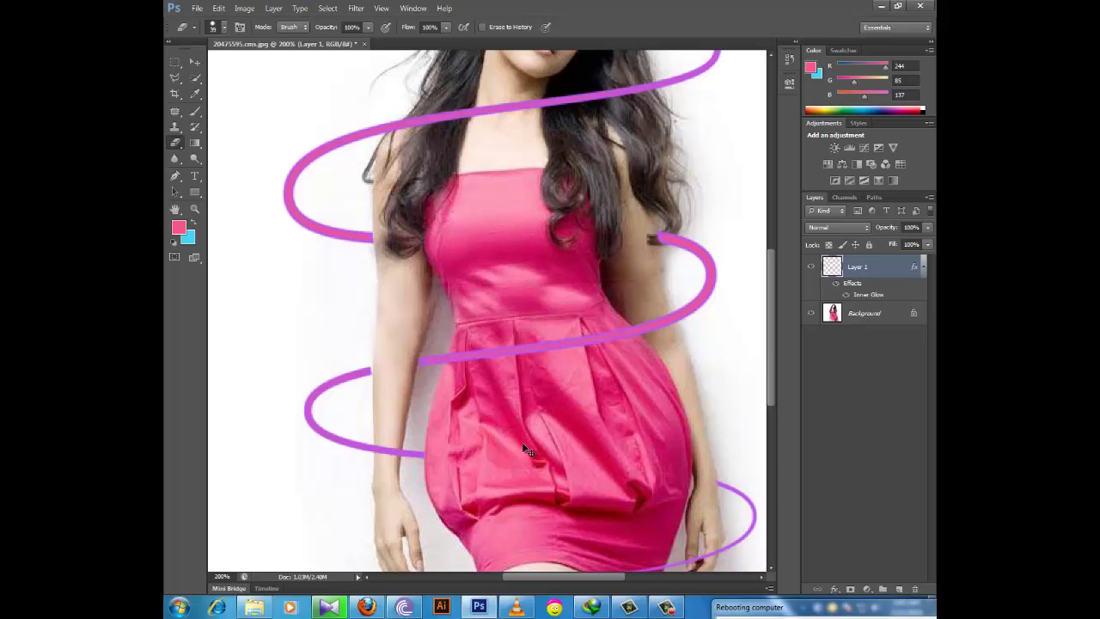
pyautogui.hotkey('ctrl', '-')
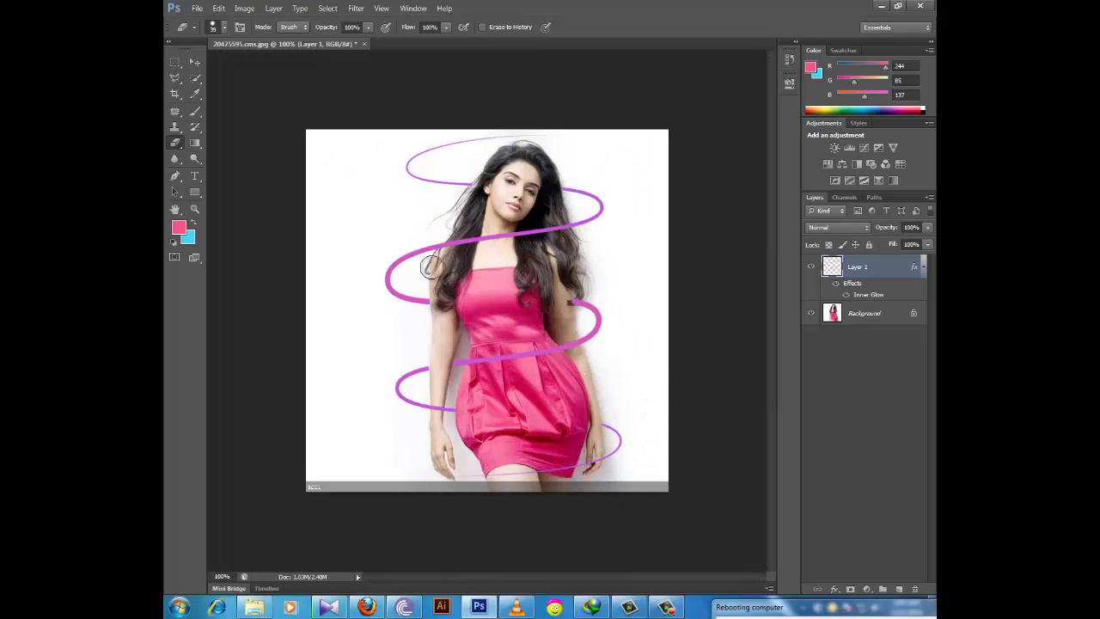
pyautogui.click(195, 111)
pyautogui.click(899, 589)
pyautogui.rightClick(649, 280)
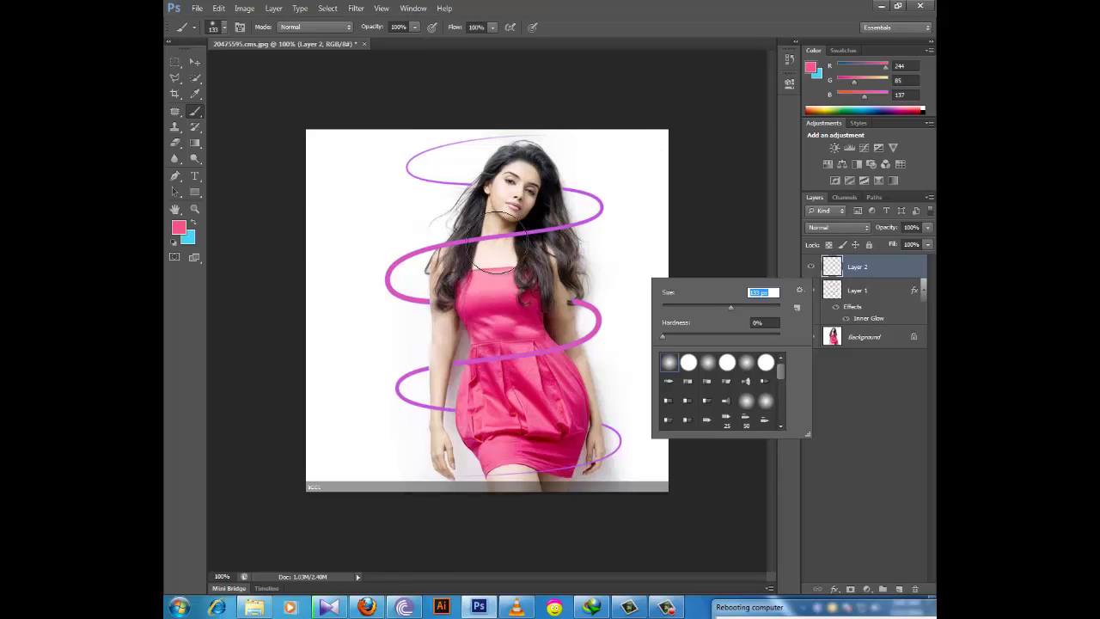
# Step: Paint soft diagonal pink, green and blue brush strokes across the figure on Layer 2
pyautogui.moveTo(429, 142); pyautogui.dragTo(292, 288)
pyautogui.click(178, 226)
pyautogui.click(689, 337)
pyautogui.click(875, 323)
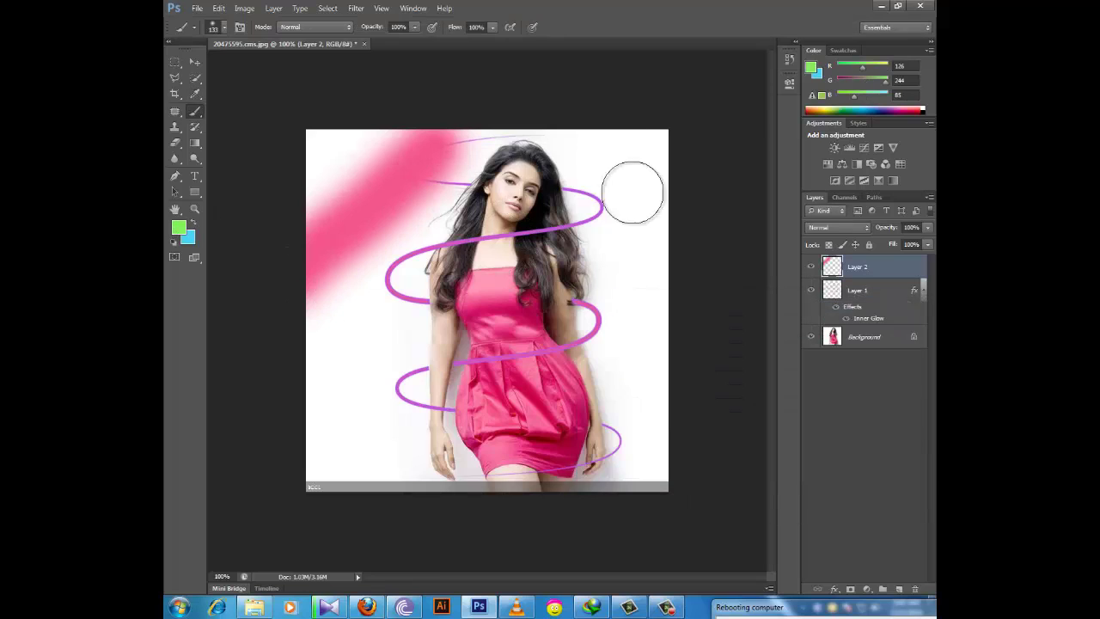
pyautogui.moveTo(633, 163); pyautogui.dragTo(327, 392)
pyautogui.click(178, 226)
pyautogui.click(757, 390)
pyautogui.click(875, 323)
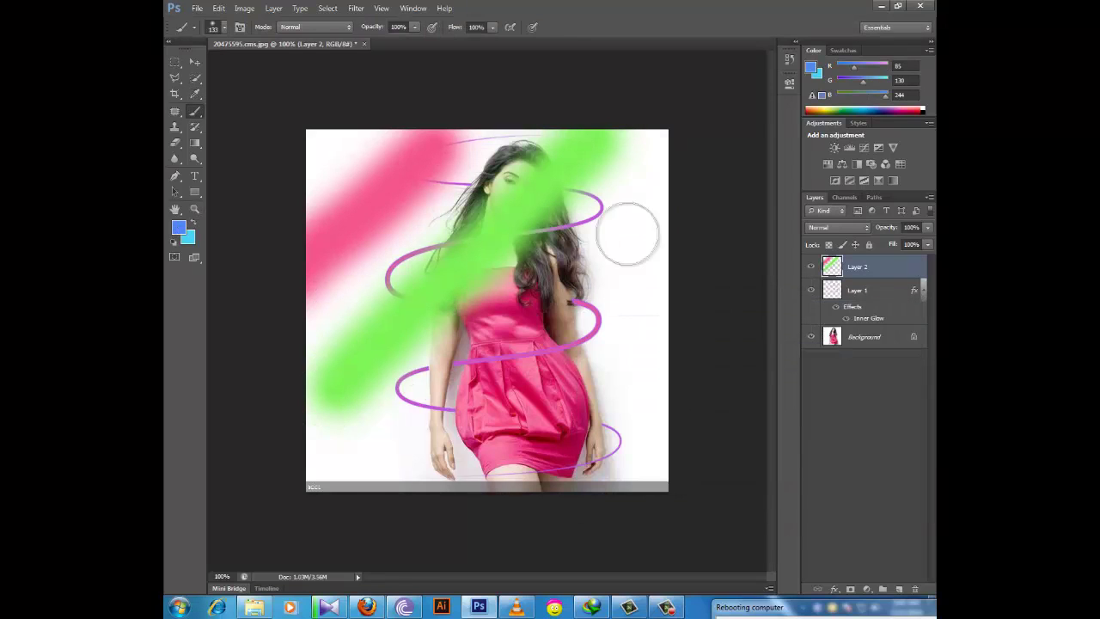
pyautogui.moveTo(636, 223); pyautogui.dragTo(327, 469)
# Step: Add yellow and cyan strokes, then set Layer 2's blend mode to Hue
pyautogui.click(178, 226)
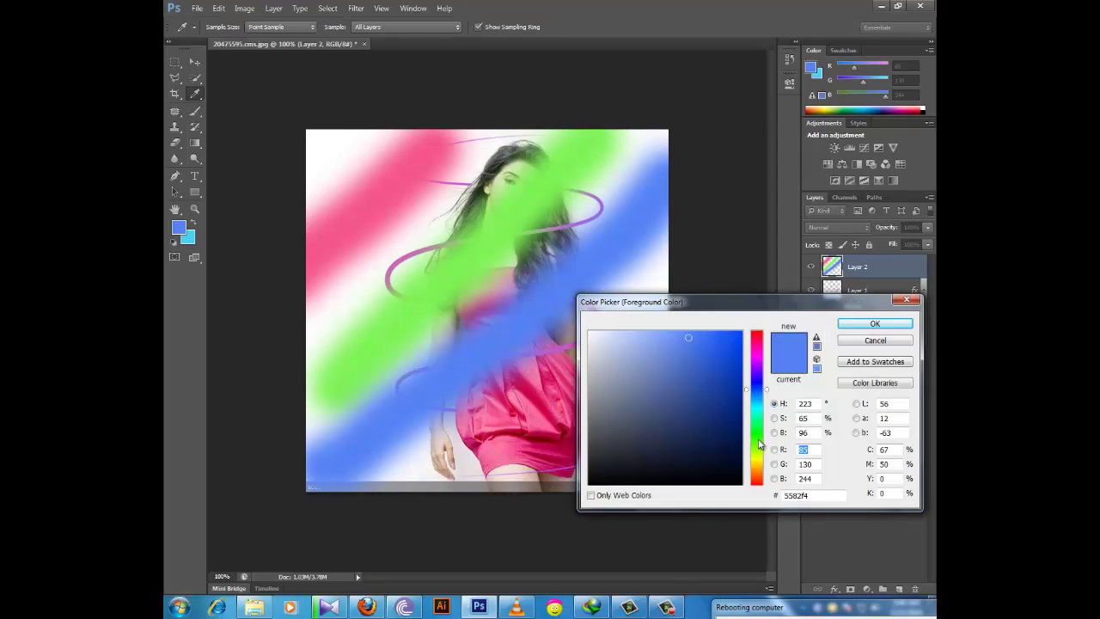
pyautogui.click(757, 459)
pyautogui.click(731, 348)
pyautogui.click(875, 323)
pyautogui.moveTo(679, 267); pyautogui.dragTo(430, 511)
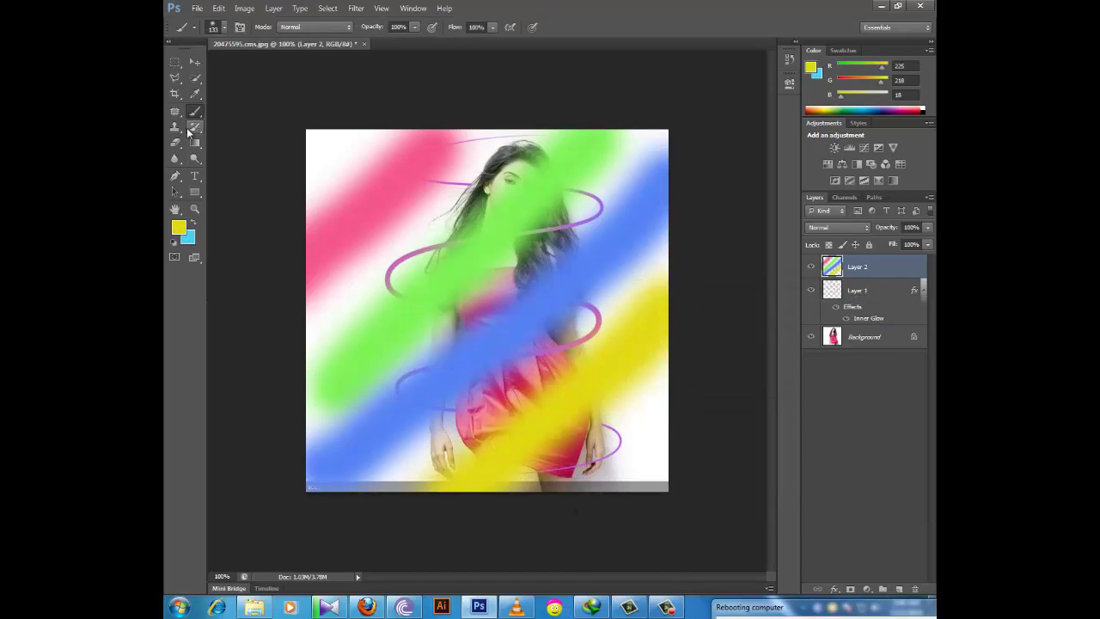
pyautogui.rightClick(627, 464)
pyautogui.click(178, 227)
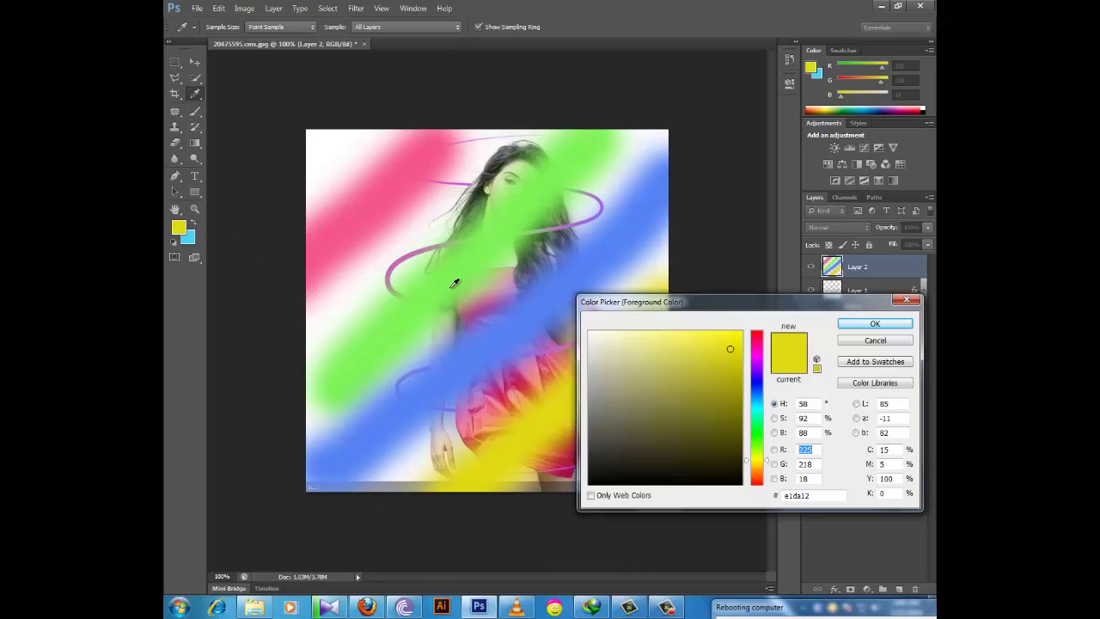
pyautogui.click(756, 413)
pyautogui.click(892, 321)
pyautogui.moveTo(653, 404); pyautogui.dragTo(602, 481)
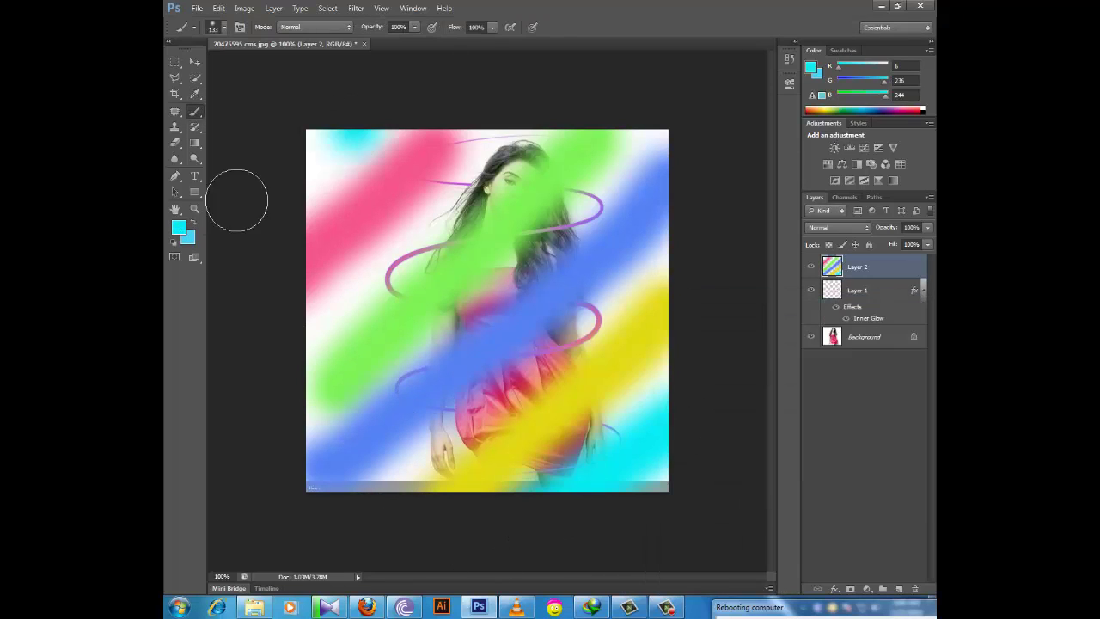
pyautogui.moveTo(318, 150); pyautogui.dragTo(370, 172)
pyautogui.click(838, 227)
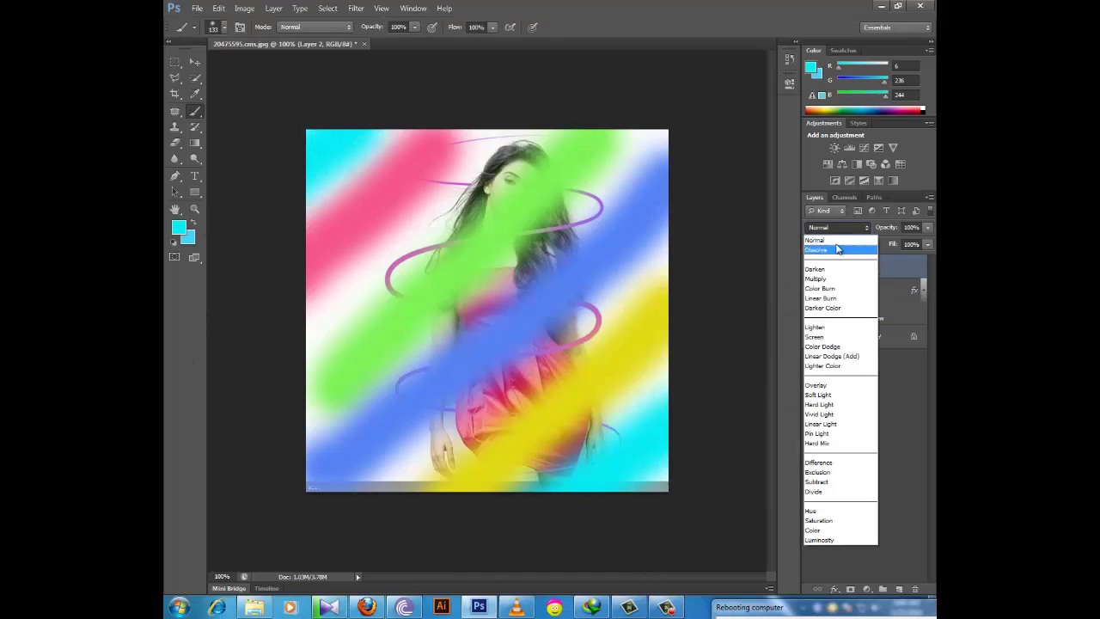
pyautogui.click(816, 514)
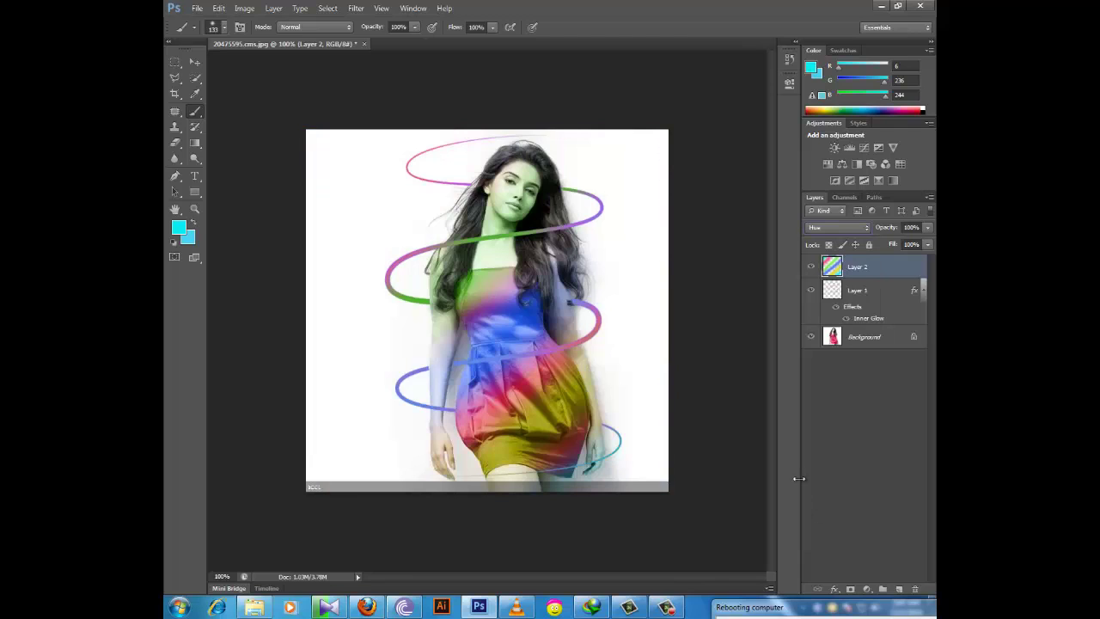
# Step: With a small brush on new Layer 3, scatter dark dots across the background
pyautogui.keyDown('alt'); pyautogui.click(626, 253); pyautogui.keyUp('alt')
pyautogui.rightClick(344, 185)
pyautogui.moveTo(468, 204); pyautogui.dragTo(434, 203)
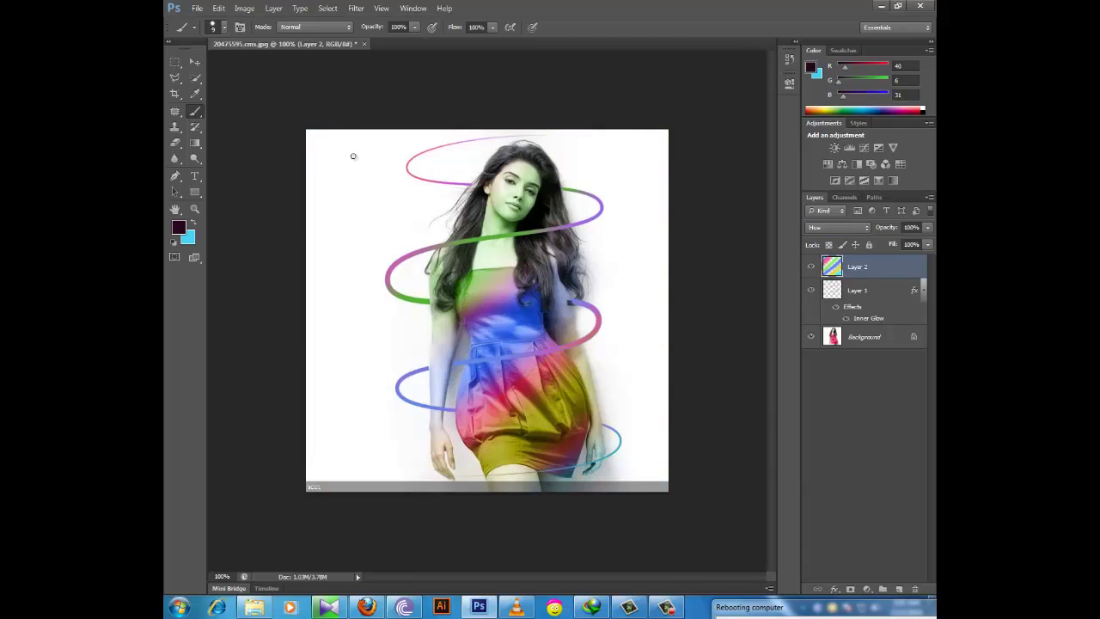
pyautogui.click(899, 589)
pyautogui.moveTo(349, 157); pyautogui.dragTo(312, 323)
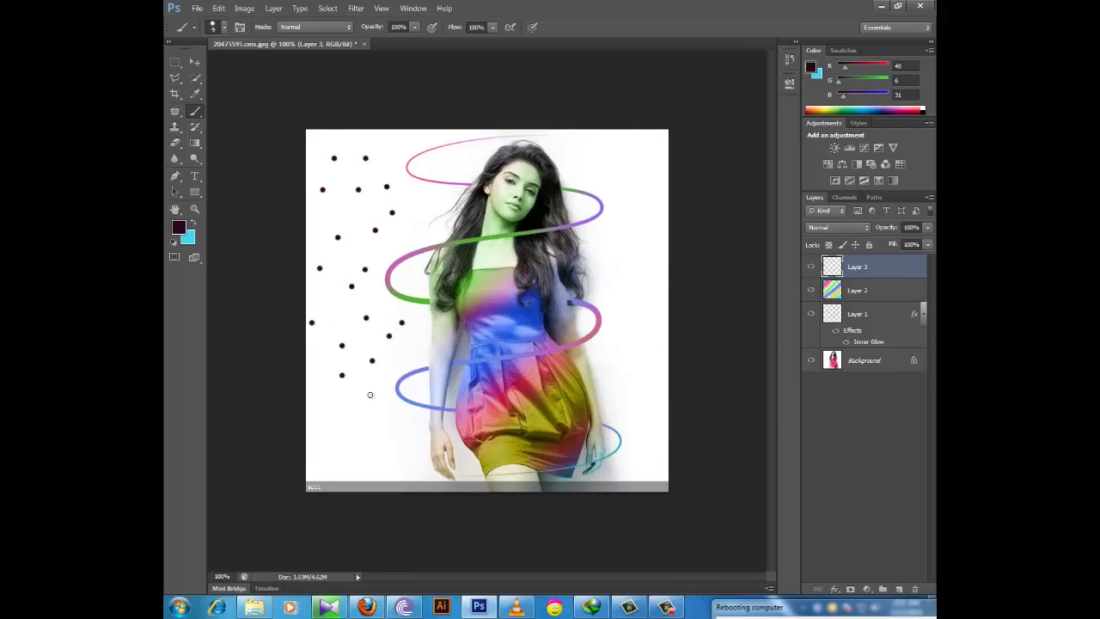
pyautogui.moveTo(369, 394); pyautogui.dragTo(404, 430)
pyautogui.moveTo(633, 381)
pyautogui.mouseDown()
pyautogui.moveTo(634, 454)
pyautogui.moveTo(638, 214)
pyautogui.moveTo(585, 162)
pyautogui.mouseUp()
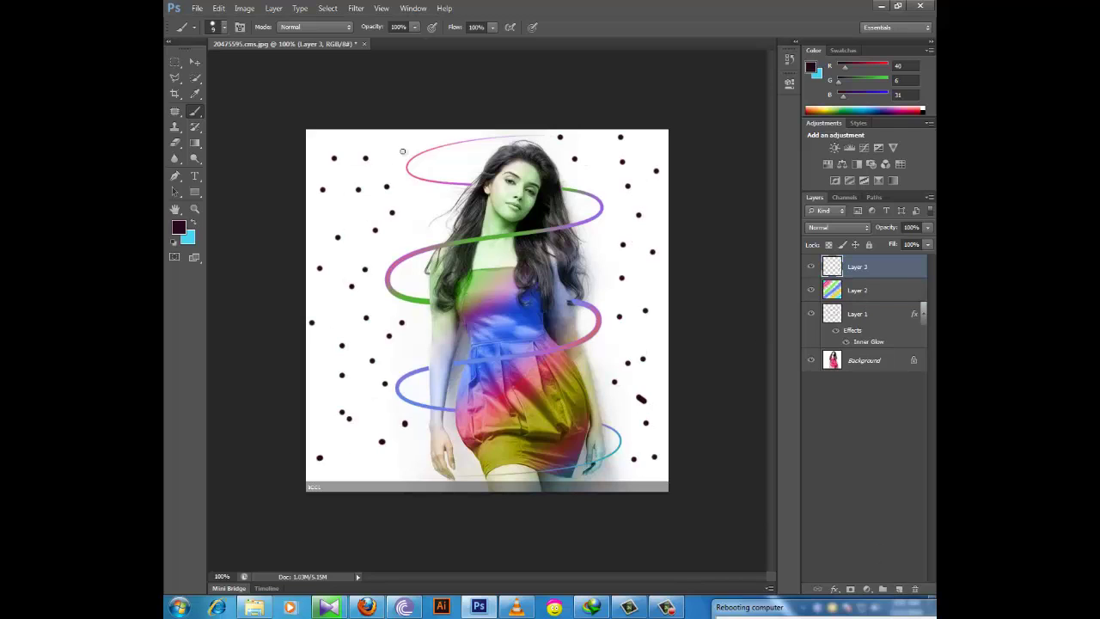
# Step: Scatter green dots down the right side, across the left and along the top
pyautogui.click(402, 151)
pyautogui.click(179, 227)
pyautogui.click(731, 344)
pyautogui.click(874, 322)
pyautogui.click(604, 238)
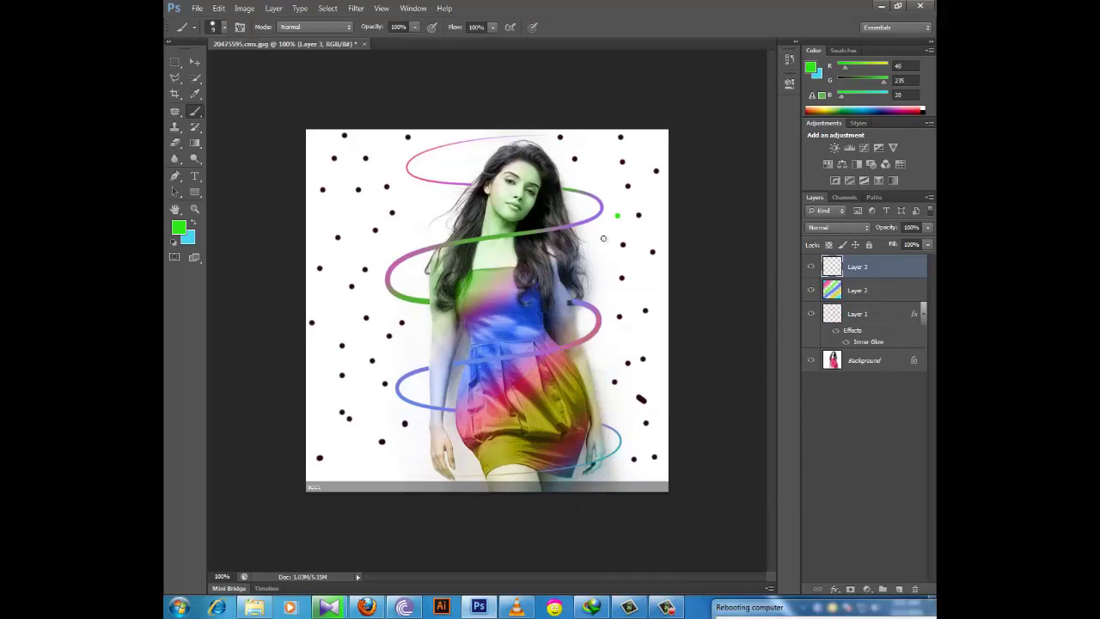
pyautogui.moveTo(604, 239); pyautogui.dragTo(656, 276)
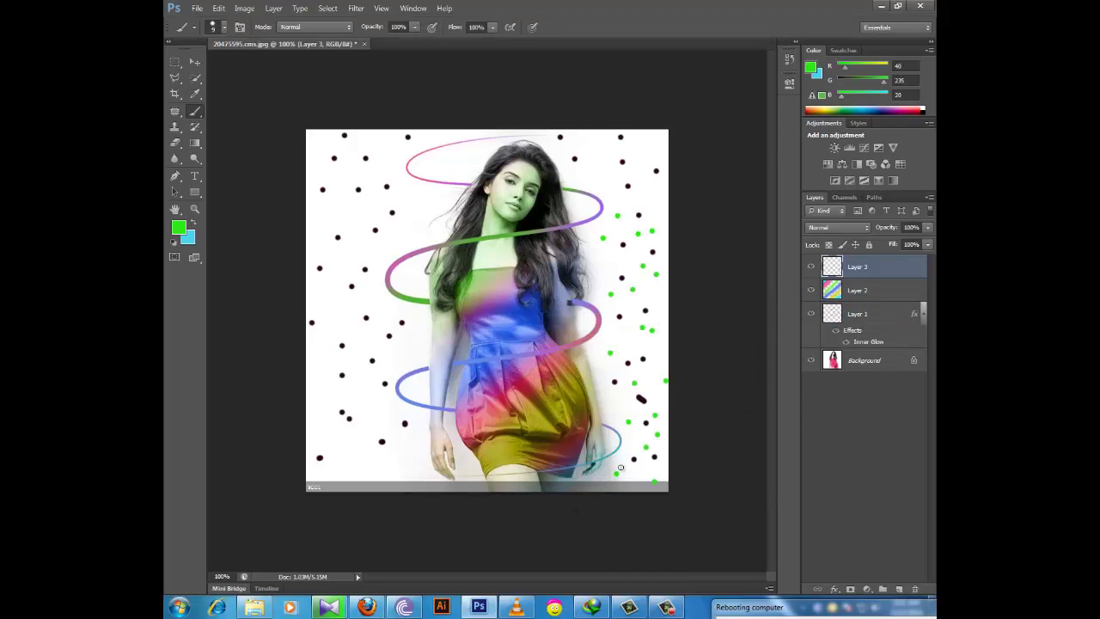
pyautogui.moveTo(621, 468)
pyautogui.mouseDown()
pyautogui.moveTo(374, 434)
pyautogui.moveTo(350, 269)
pyautogui.mouseUp()
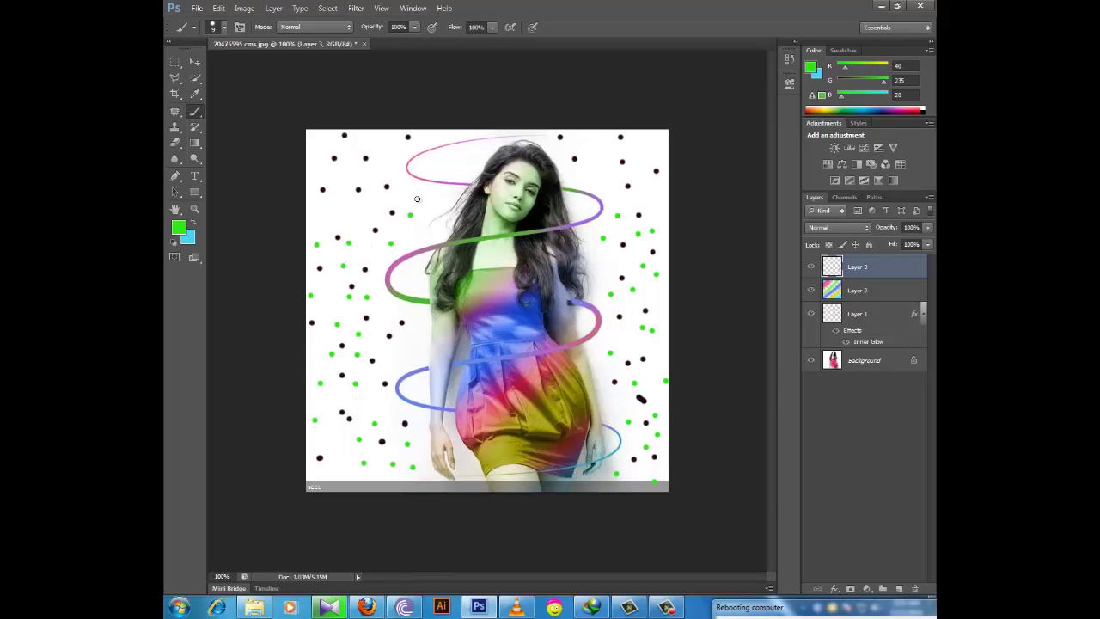
pyautogui.moveTo(416, 199)
pyautogui.mouseDown()
pyautogui.moveTo(383, 154)
pyautogui.moveTo(433, 139)
pyautogui.moveTo(647, 177)
pyautogui.mouseUp()
# Step: Scatter blue dots along the right edge and the left and upper-left areas
pyautogui.click(179, 227)
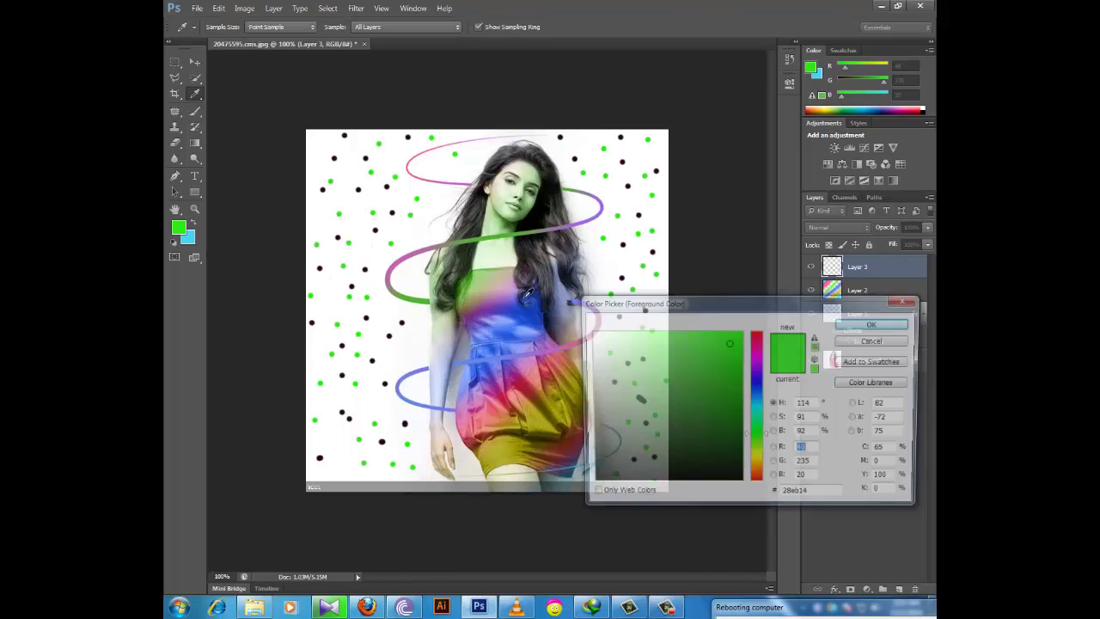
pyautogui.click(756, 386)
pyautogui.click(870, 324)
pyautogui.moveTo(637, 282)
pyautogui.mouseDown()
pyautogui.moveTo(655, 302)
pyautogui.moveTo(646, 391)
pyautogui.mouseUp()
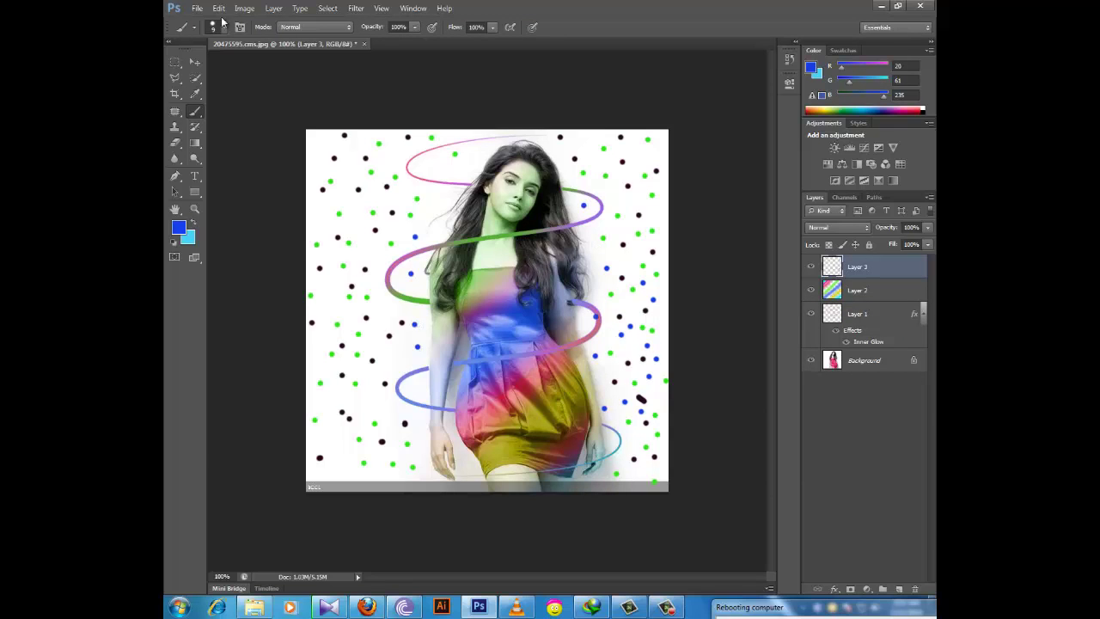
pyautogui.moveTo(327, 307); pyautogui.dragTo(340, 471)
pyautogui.moveTo(331, 404); pyautogui.dragTo(391, 411)
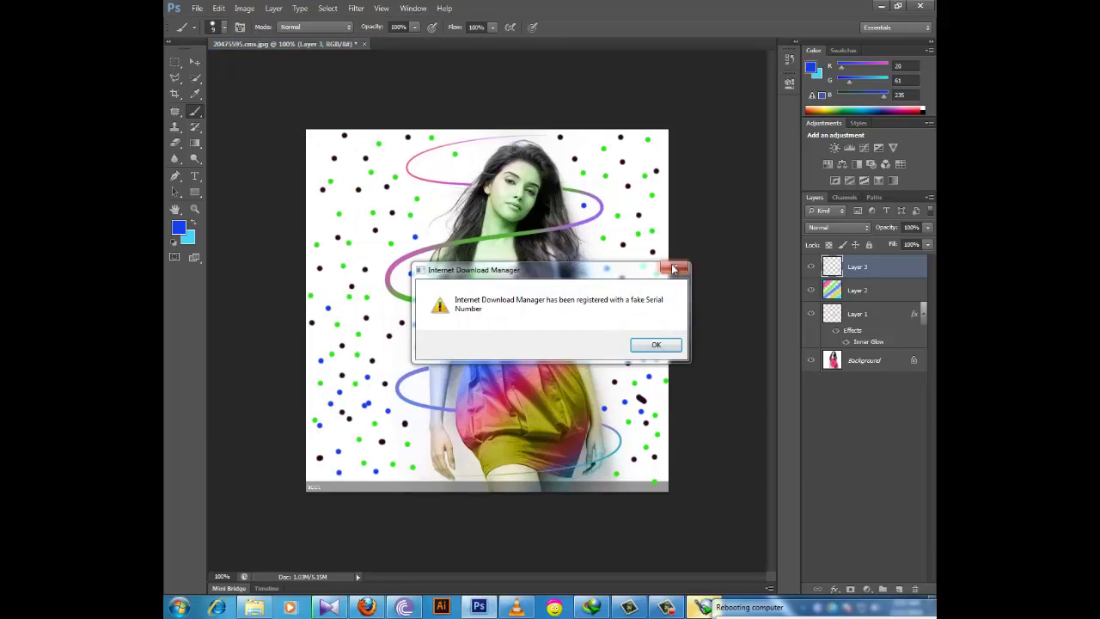
pyautogui.click(673, 269)
pyautogui.moveTo(353, 226)
pyautogui.mouseDown()
pyautogui.moveTo(327, 172)
pyautogui.moveTo(376, 208)
pyautogui.mouseUp()
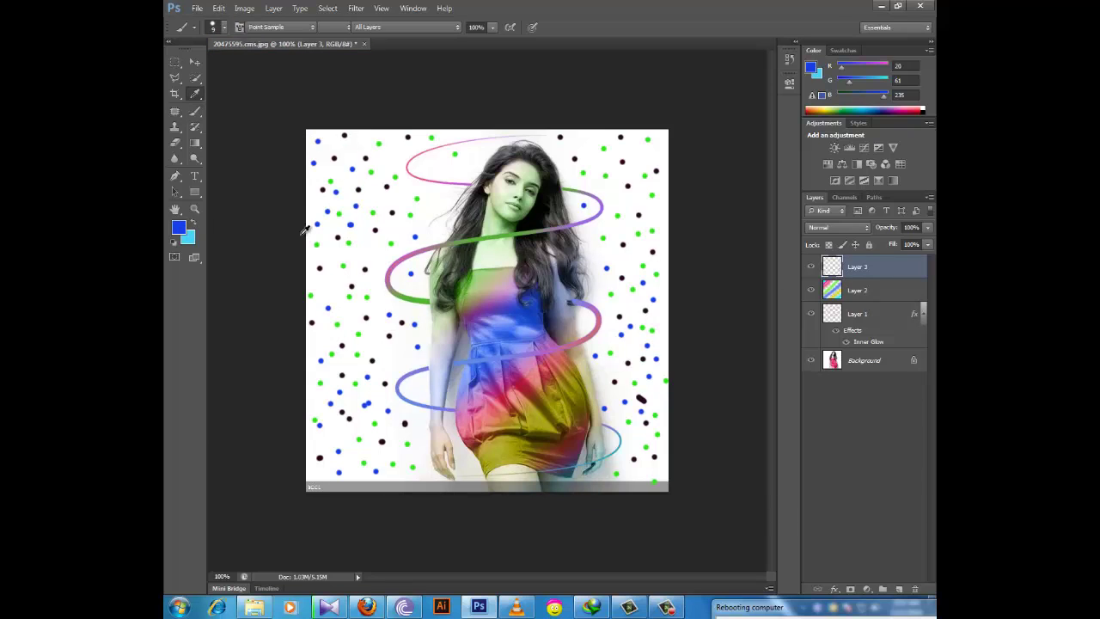
# Step: Dab magenta dots around the top right, right side and left side
pyautogui.click(178, 226)
pyautogui.click(763, 356)
pyautogui.click(877, 322)
pyautogui.click(598, 253)
pyautogui.click(621, 259)
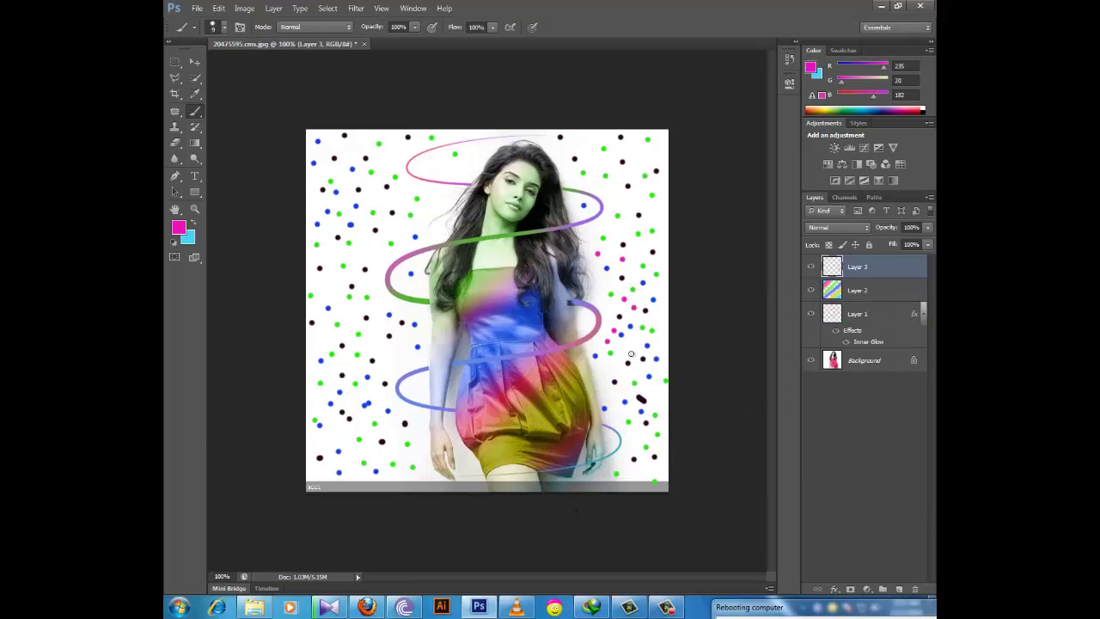
pyautogui.click(607, 379)
pyautogui.click(626, 436)
pyautogui.click(563, 159)
pyautogui.click(588, 137)
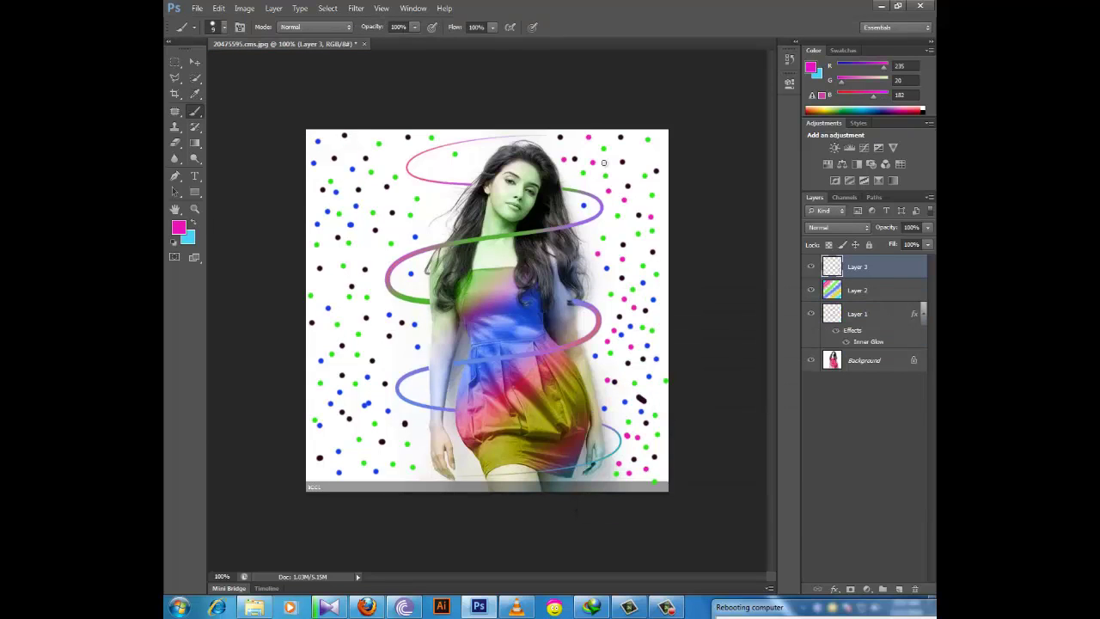
pyautogui.click(655, 139)
pyautogui.click(622, 151)
pyautogui.click(376, 337)
pyautogui.click(402, 368)
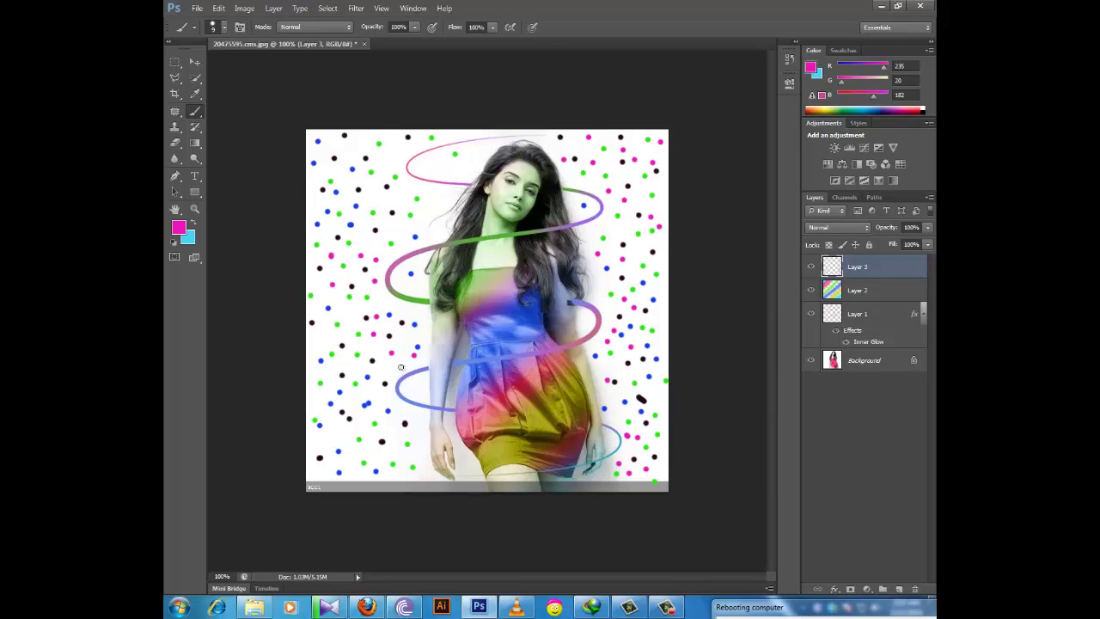
pyautogui.click(391, 401)
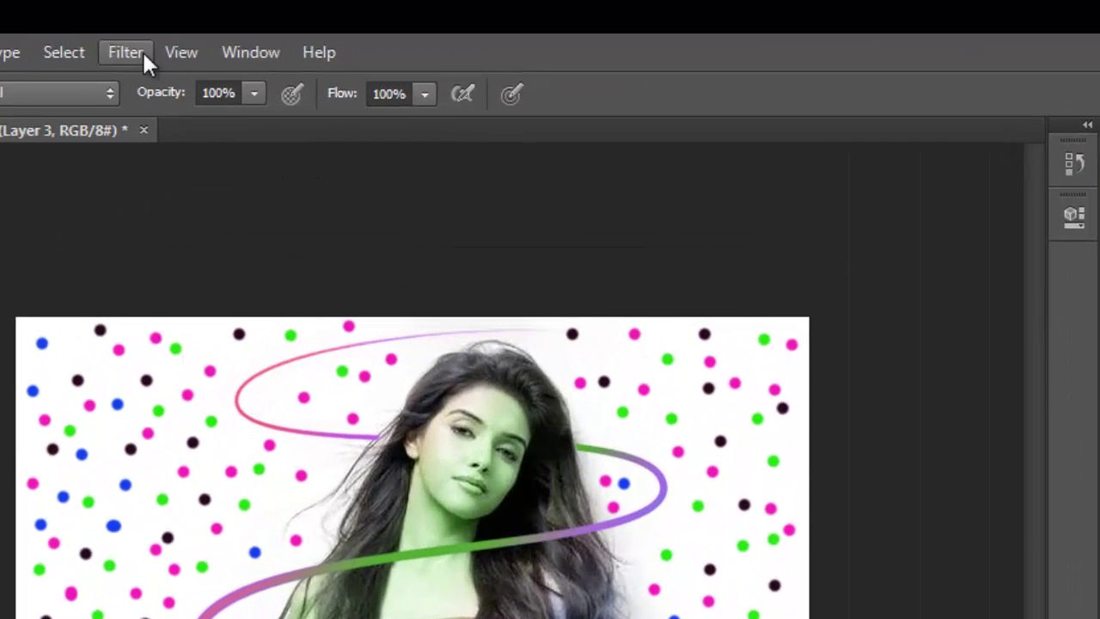
# Step: Apply Filter > Blur > Radial Blur at amount 52 with the Zoom method
pyautogui.click(144, 55)
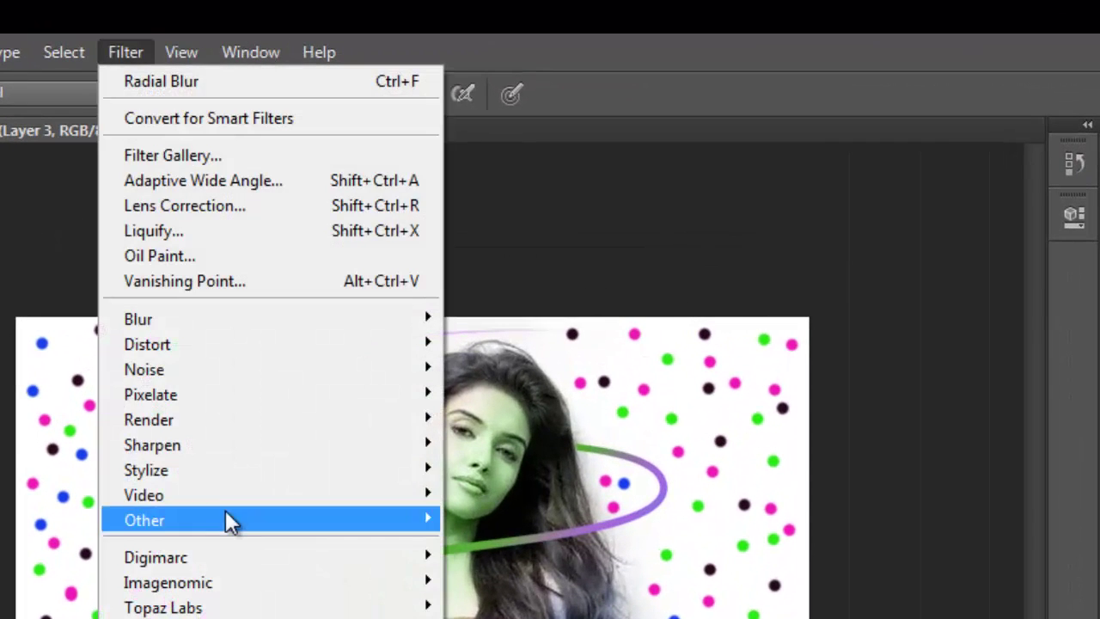
pyautogui.moveTo(137, 319)
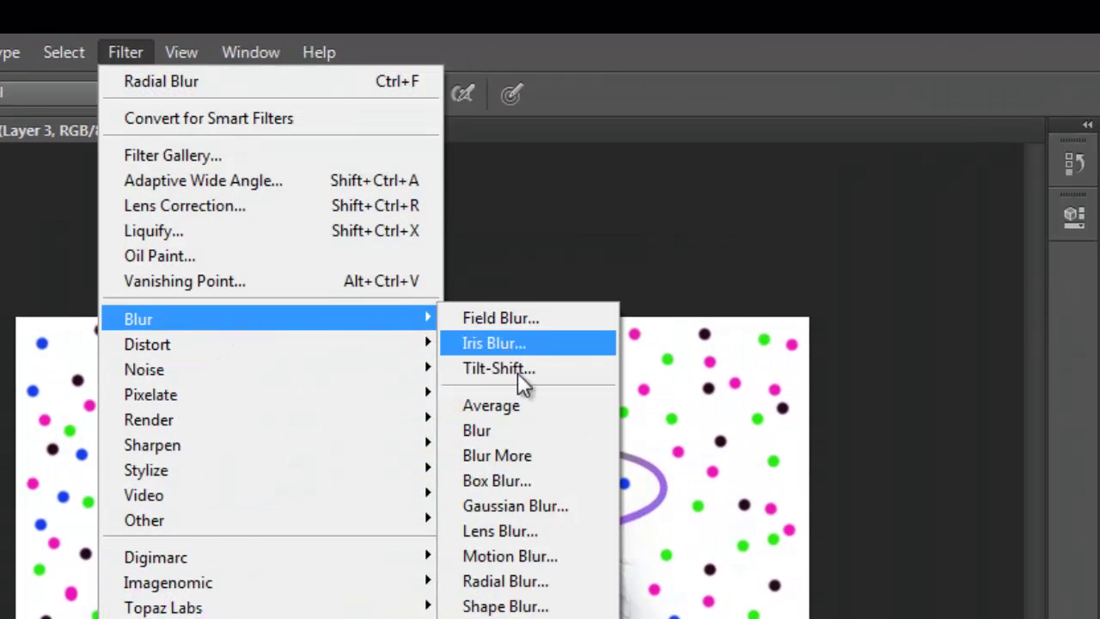
pyautogui.click(537, 583)
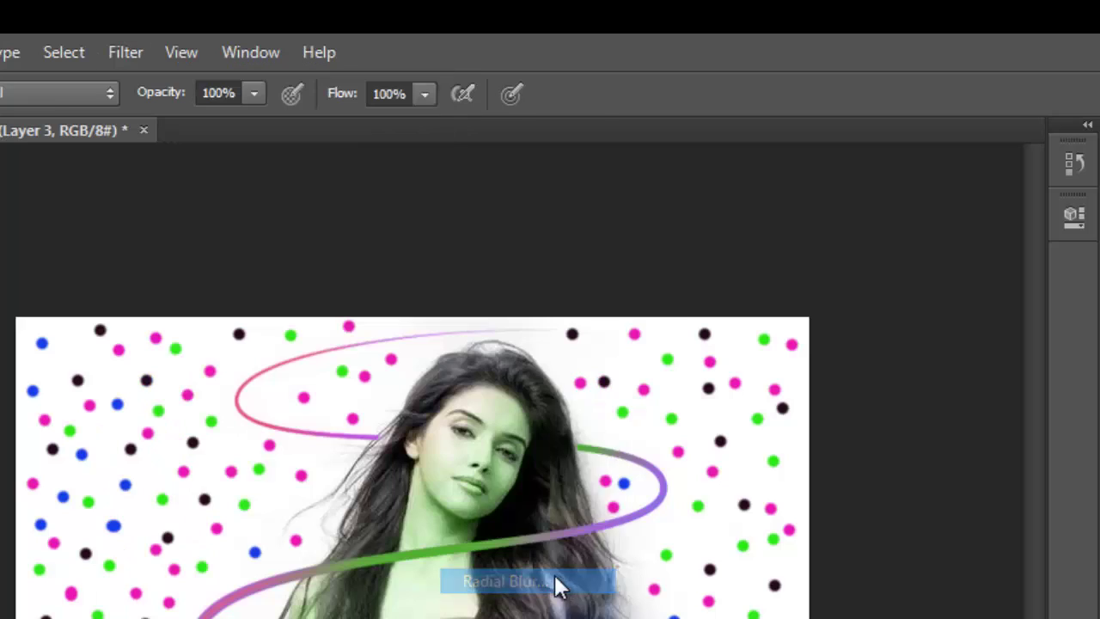
pyautogui.click(592, 599)
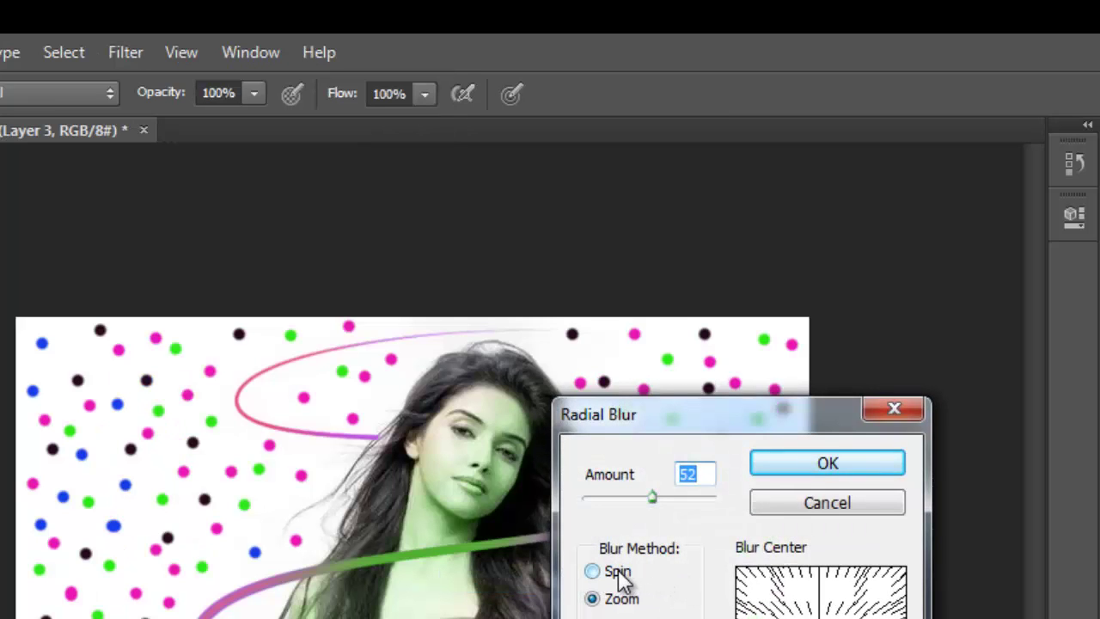
pyautogui.click(618, 571)
pyautogui.click(605, 600)
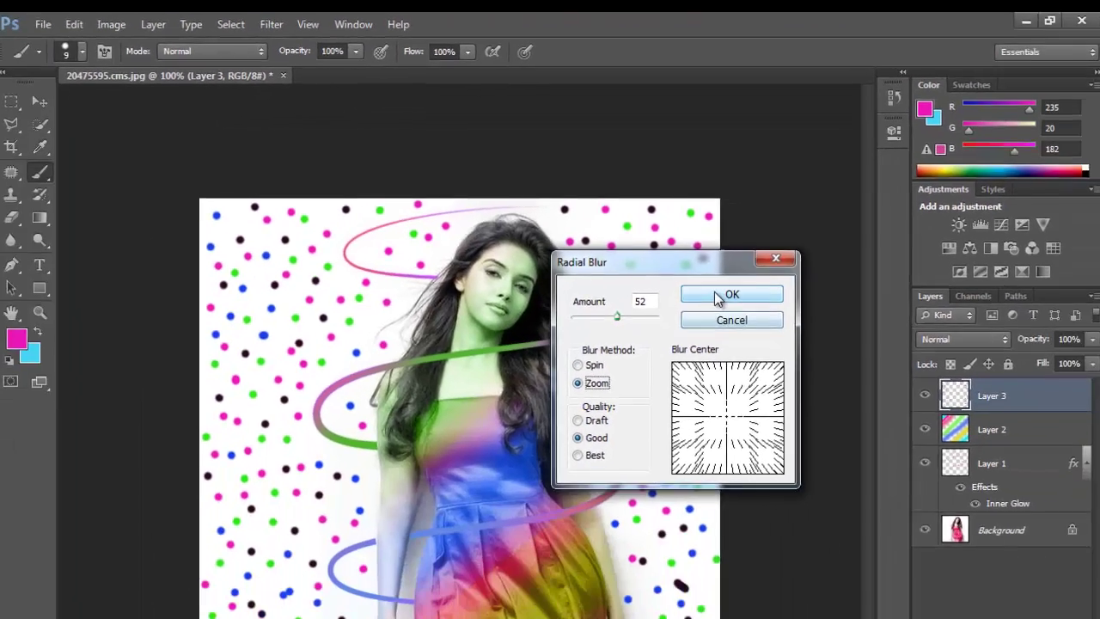
pyautogui.click(715, 291)
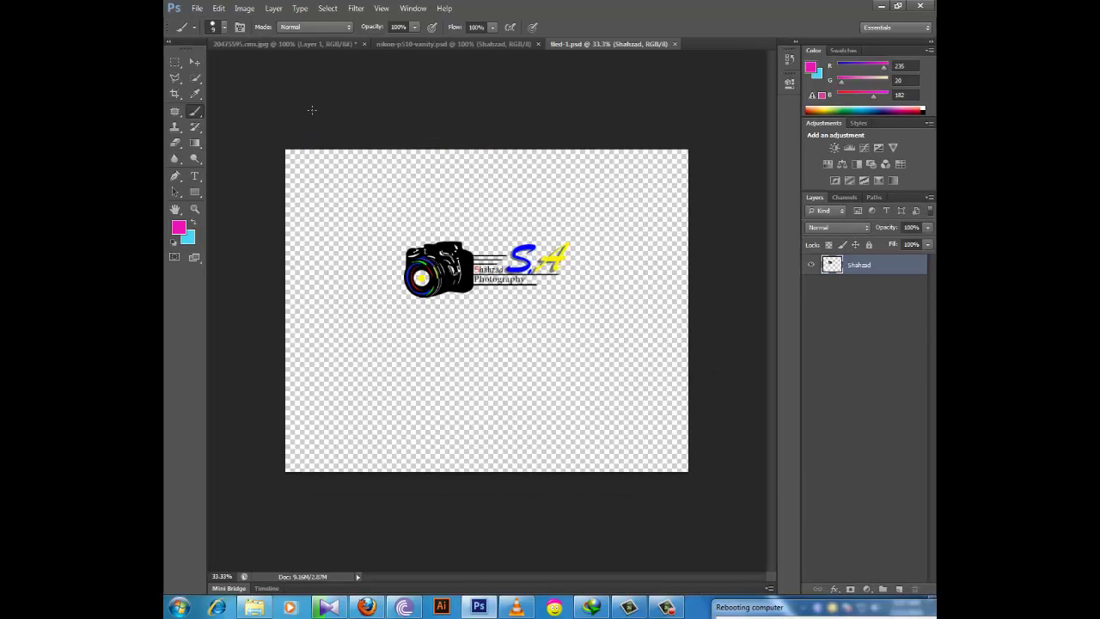
# Step: Bring the camera logo from tiled-1.psd in, shrink it into the bottom-left corner, and set 65% opacity
pyautogui.moveTo(405, 216)
pyautogui.mouseDown()
pyautogui.moveTo(286, 49)
pyautogui.moveTo(356, 332)
pyautogui.mouseUp()
pyautogui.hotkey('ctrl', 't')
pyautogui.moveTo(744, 285)
pyautogui.mouseDown()
pyautogui.moveTo(369, 412)
pyautogui.moveTo(411, 331)
pyautogui.mouseUp()
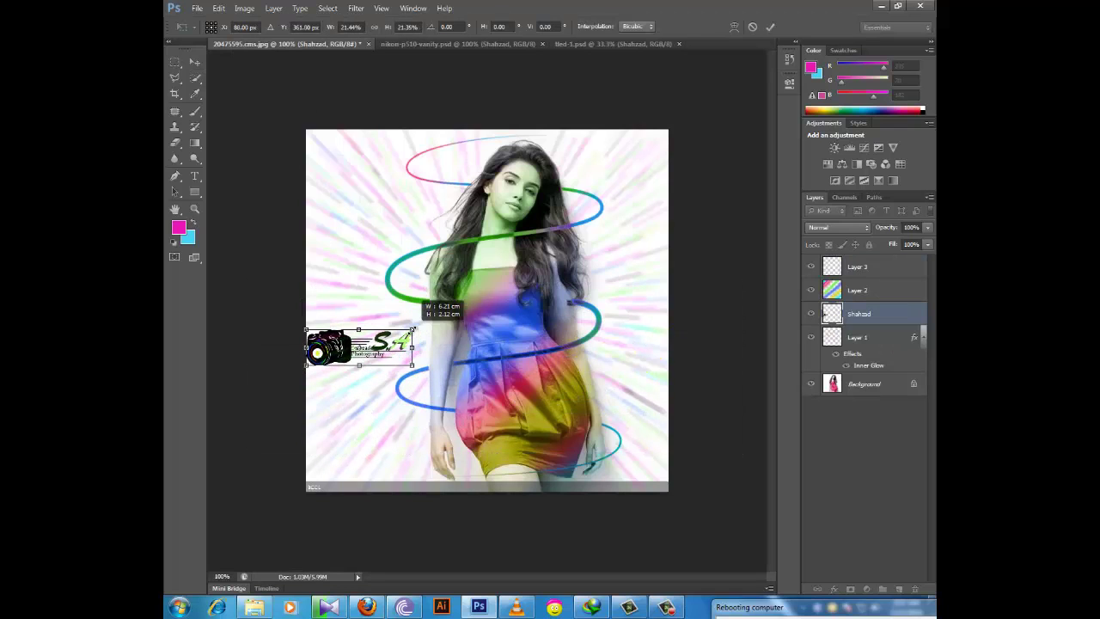
pyautogui.moveTo(344, 346)
pyautogui.mouseDown()
pyautogui.moveTo(354, 337)
pyautogui.moveTo(413, 460)
pyautogui.mouseUp()
pyautogui.click(194, 63)
pyautogui.press('Return')
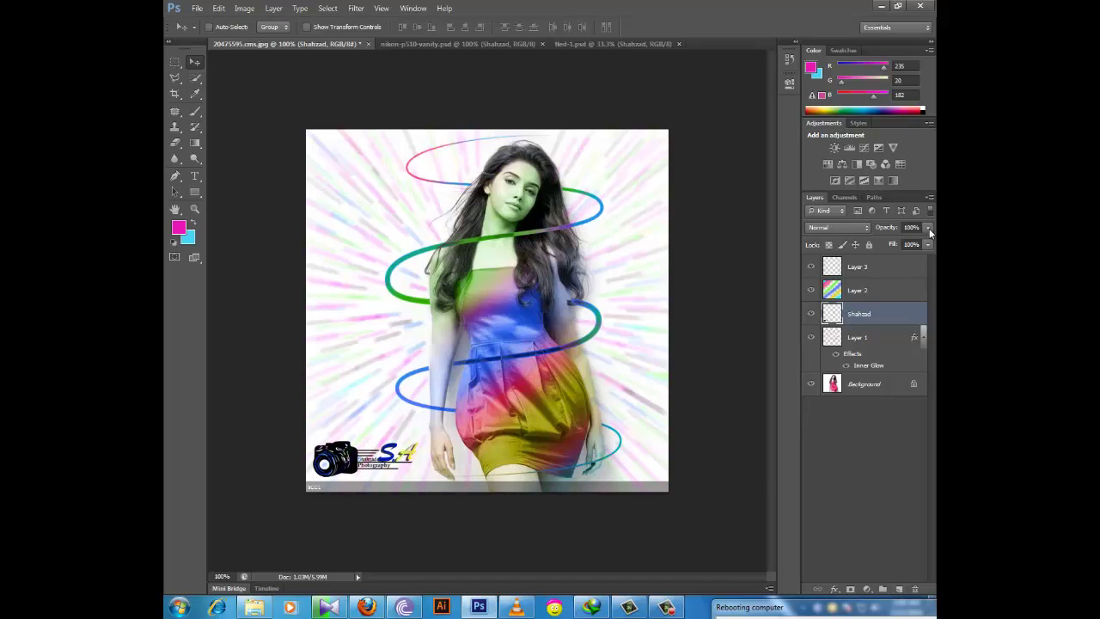
pyautogui.moveTo(928, 228); pyautogui.dragTo(906, 244)
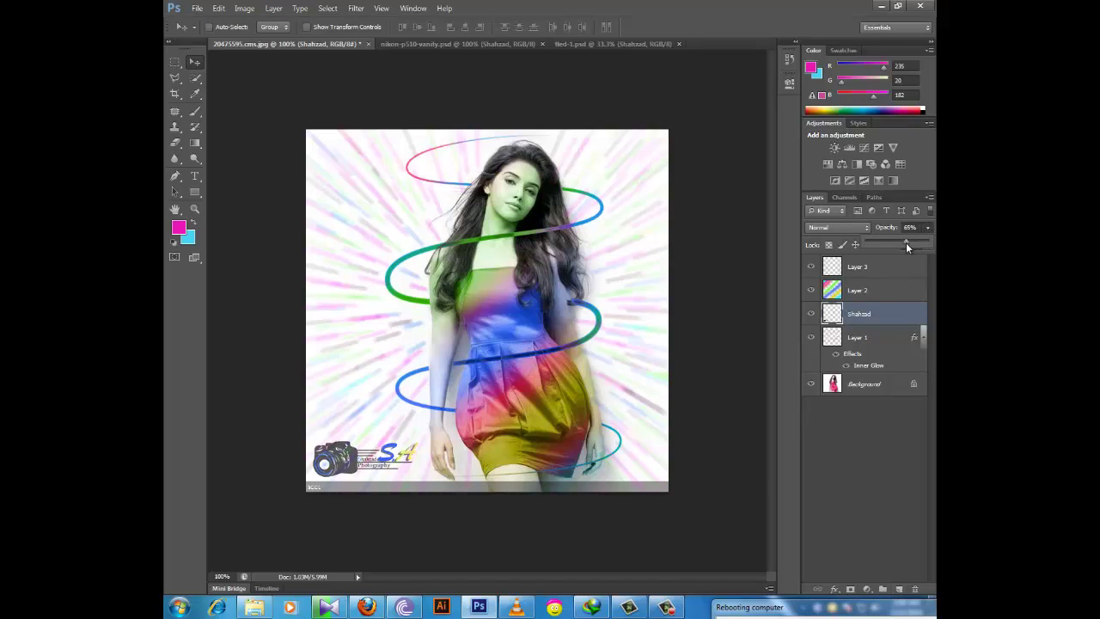
pyautogui.click(201, 7)
# Step: Save the picture to the Desktop as JPEG 20475595.jpg, accepting the default JPEG options
pyautogui.click(230, 155)
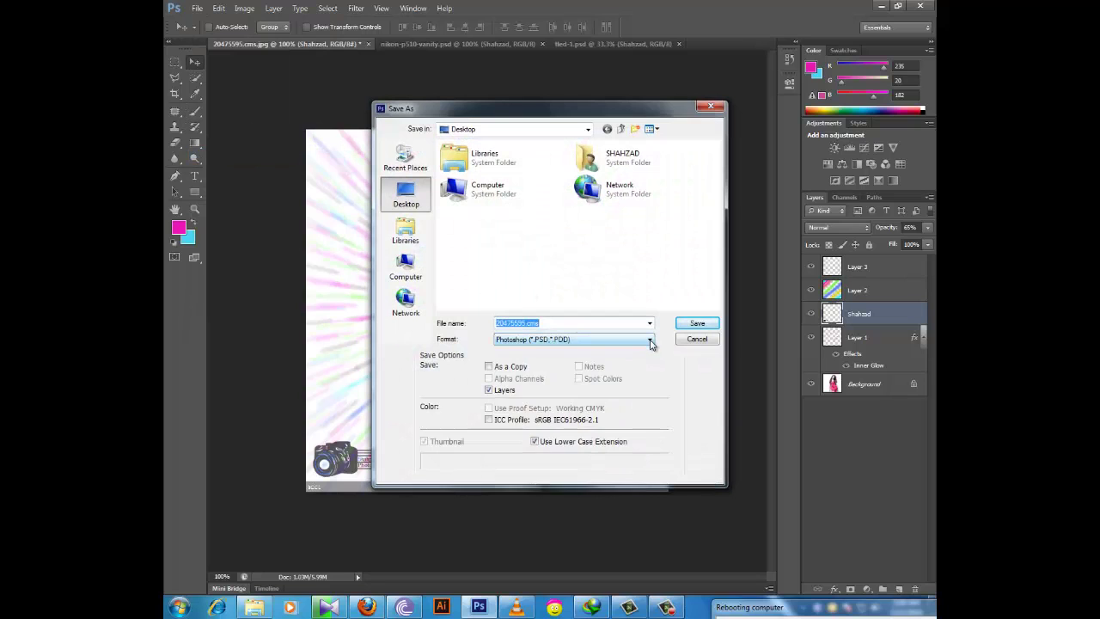
pyautogui.click(650, 340)
pyautogui.click(649, 342)
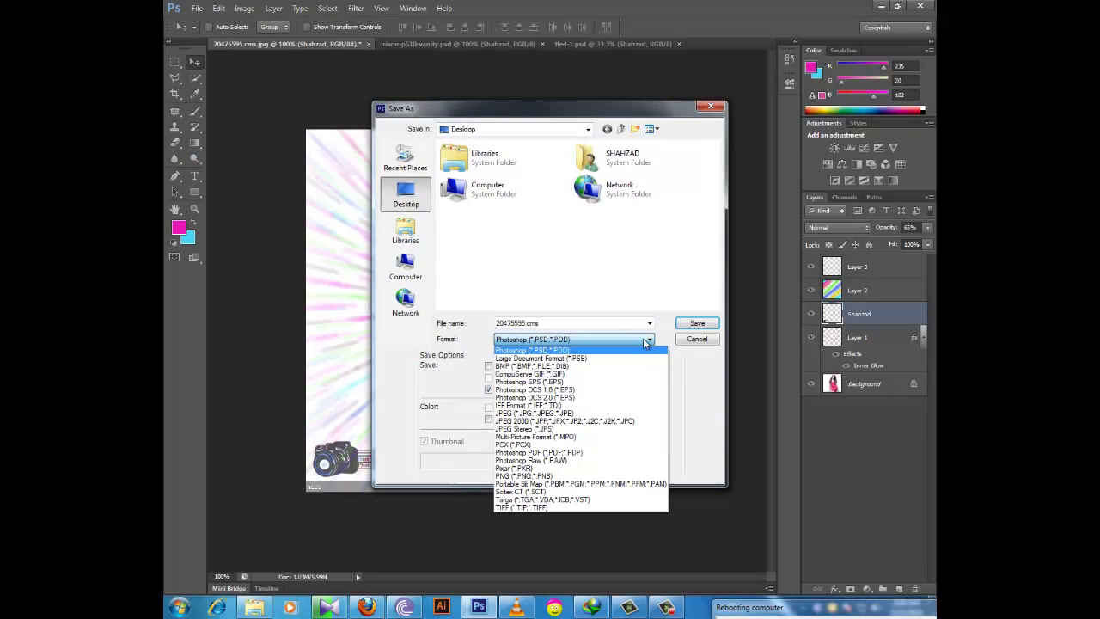
pyautogui.click(575, 404)
pyautogui.click(697, 324)
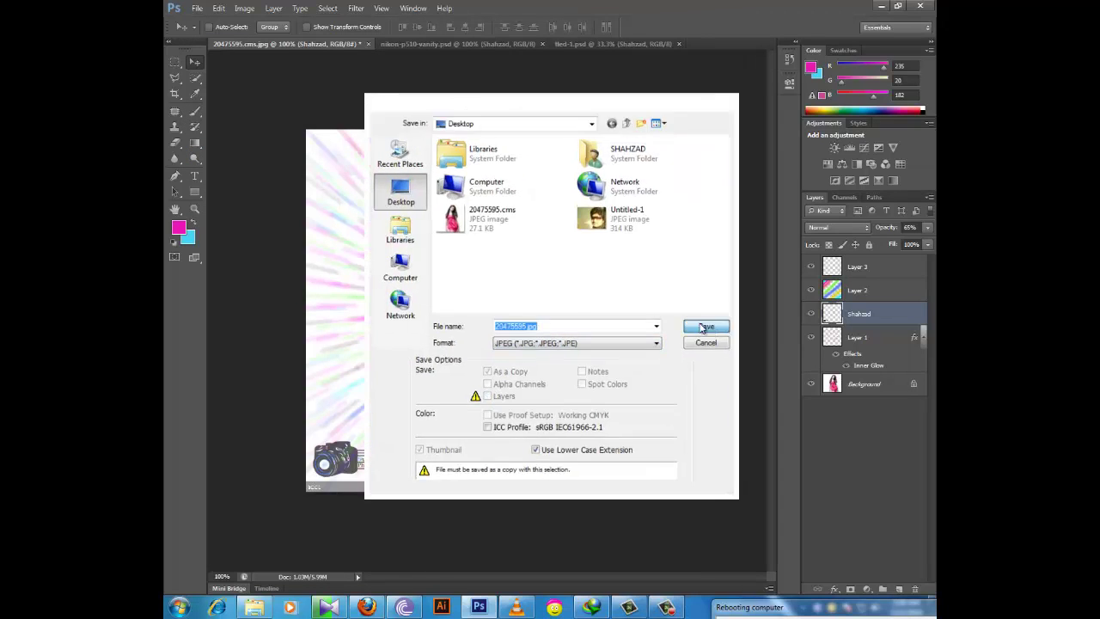
pyautogui.click(620, 165)
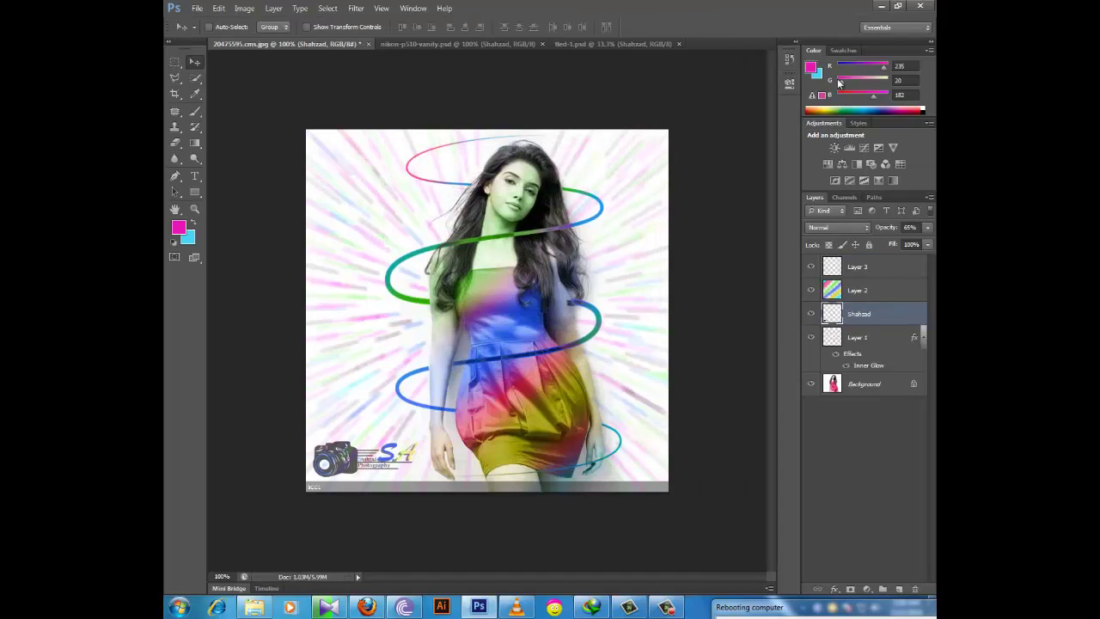
# Step: Close Photoshop and preview the saved 20475595 image from its desktop icon
pyautogui.click(918, 7)
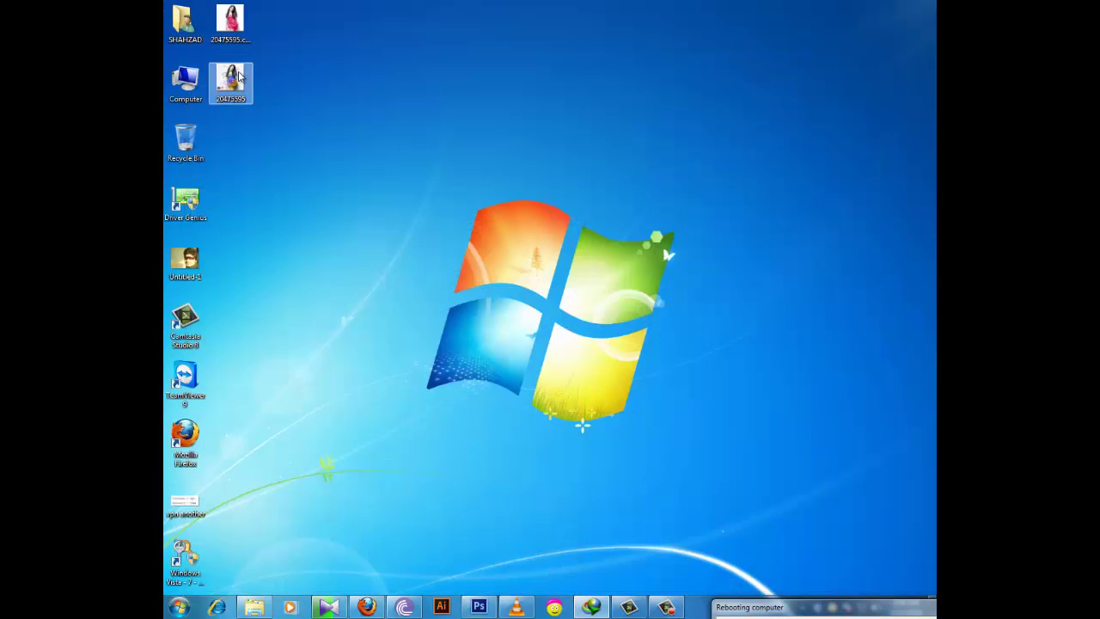
pyautogui.rightClick(239, 76)
pyautogui.click(295, 79)
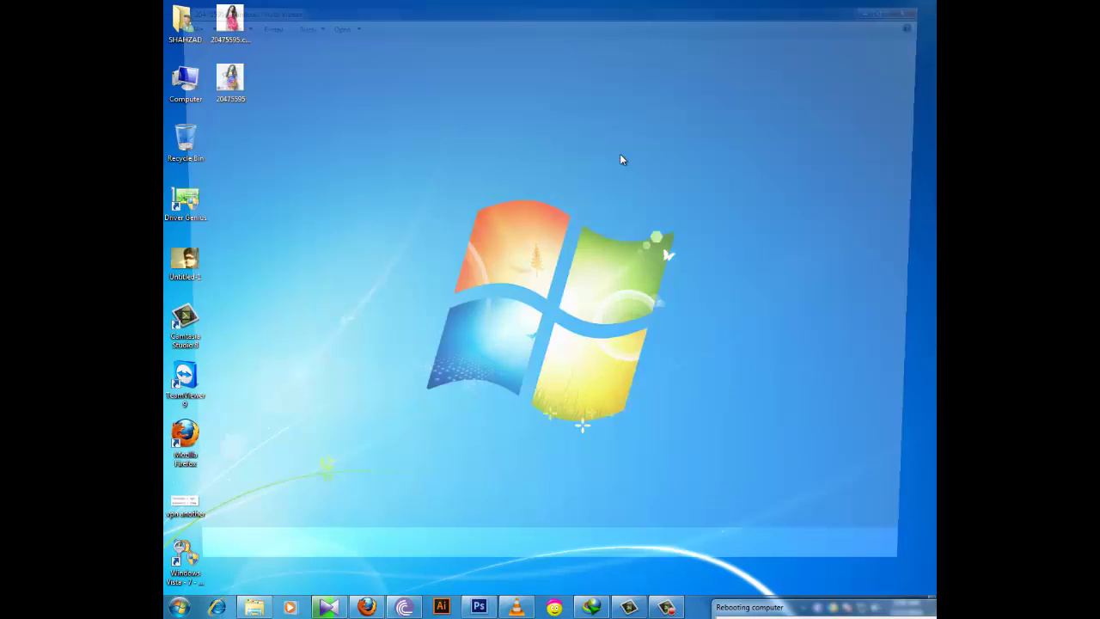